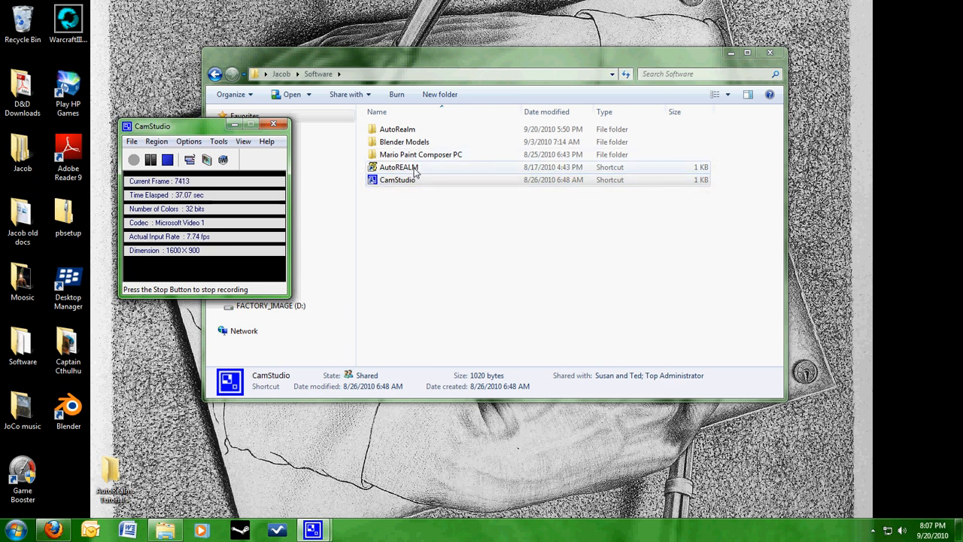
Launch AutoREALM from its shortcut in the Software folder.
double_click(414, 170)
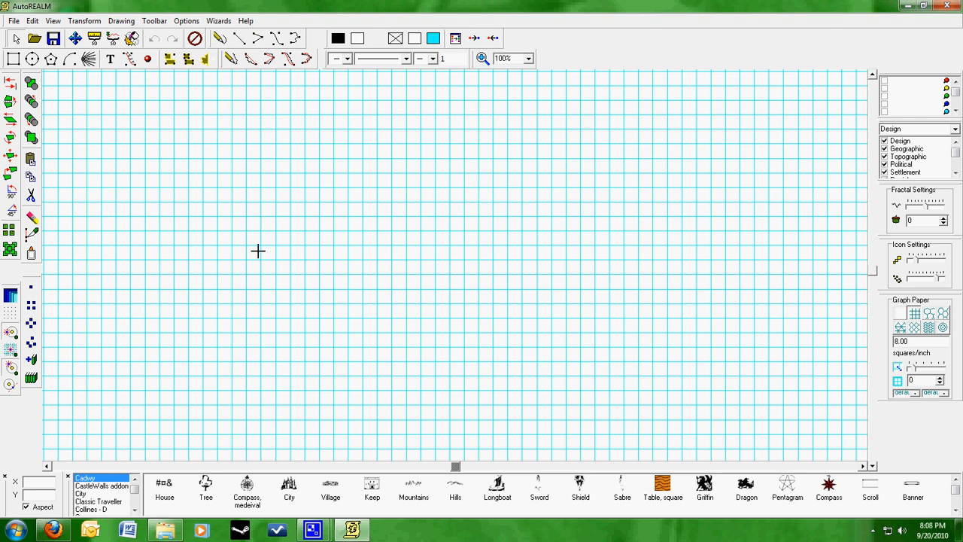
Draw a looping freehand scribble in the middle of the map and delete it.
click(219, 37)
mouse_move(350, 219)
mouse_down()
mouse_move(408, 225)
mouse_move(332, 320)
mouse_move(299, 209)
mouse_move(432, 163)
mouse_move(385, 297)
mouse_move(253, 280)
mouse_up()
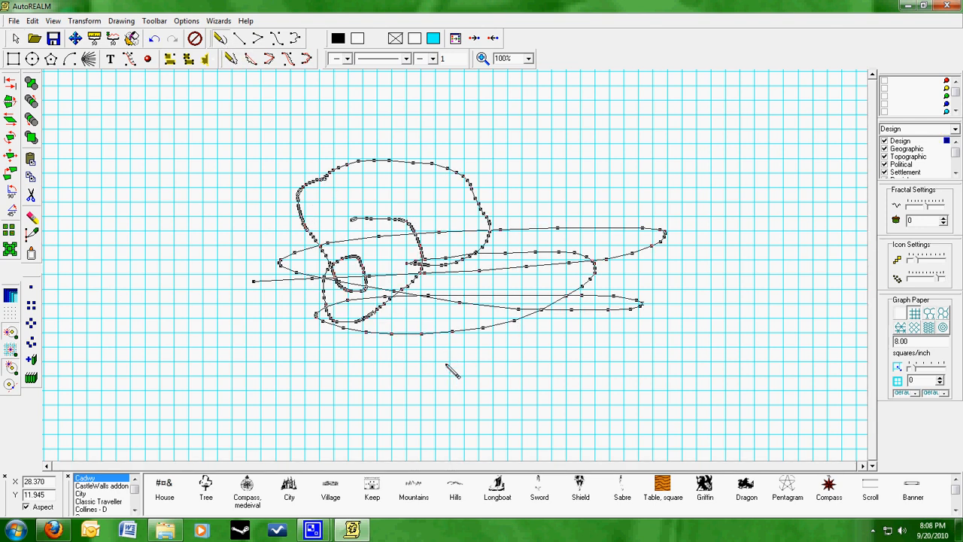
key(Delete)
Draw a single straight diagonal line across the map and delete it.
click(239, 39)
drag(270, 178, 586, 310)
key(Delete)
Draw a jagged, nearly closed six-sided polyline in the middle of the map, select it and delete it.
click(257, 39)
drag(319, 167, 657, 195)
click(462, 327)
click(234, 267)
click(471, 212)
click(193, 195)
click(325, 168)
click(323, 167)
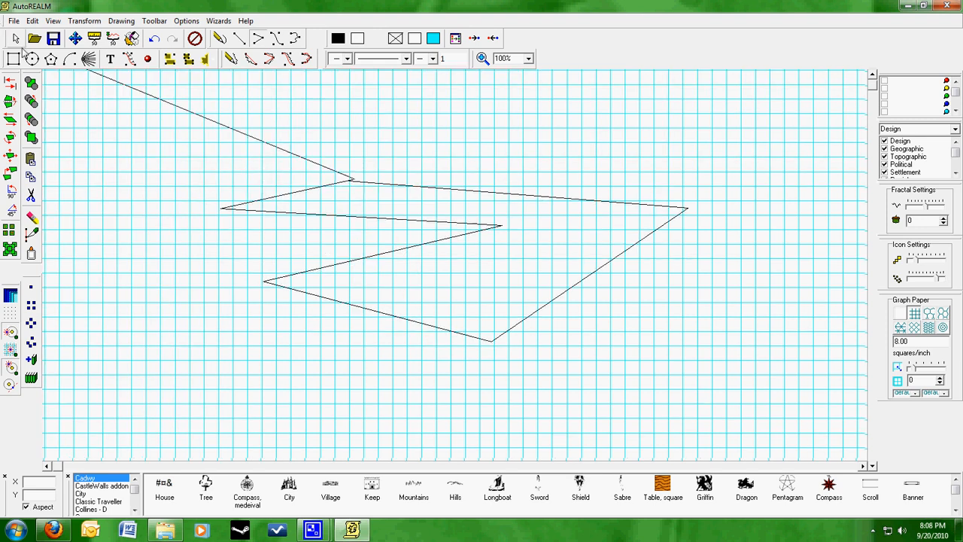
right_click(421, 254)
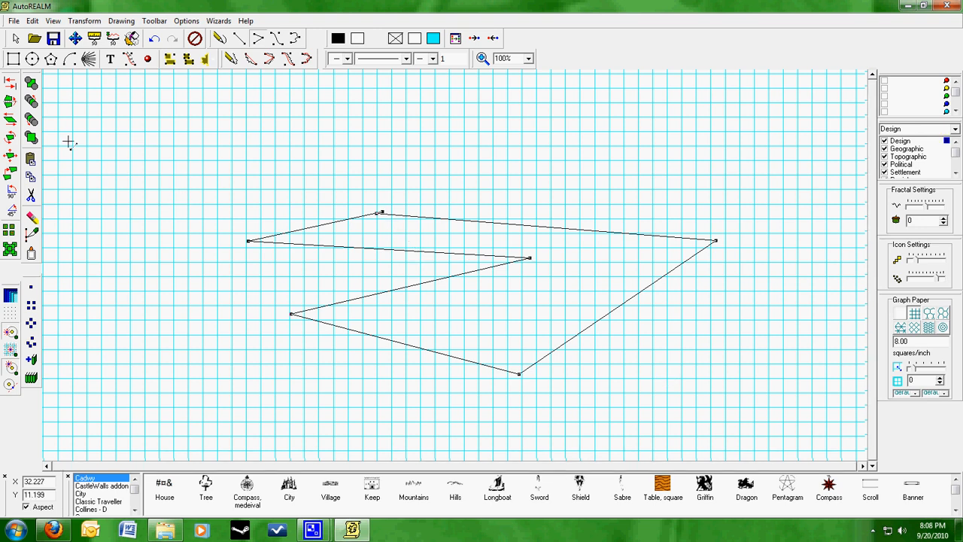
click(15, 37)
drag(201, 154, 953, 475)
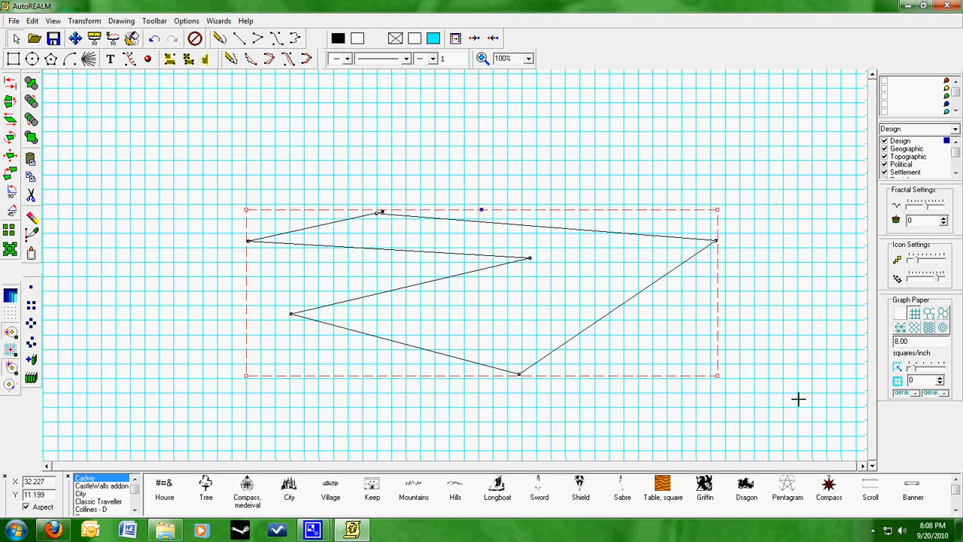
key(Delete)
Draw a single S-shaped curve across the middle of the map, select it and delete it.
click(277, 37)
click(306, 193)
click(691, 377)
click(295, 383)
click(546, 111)
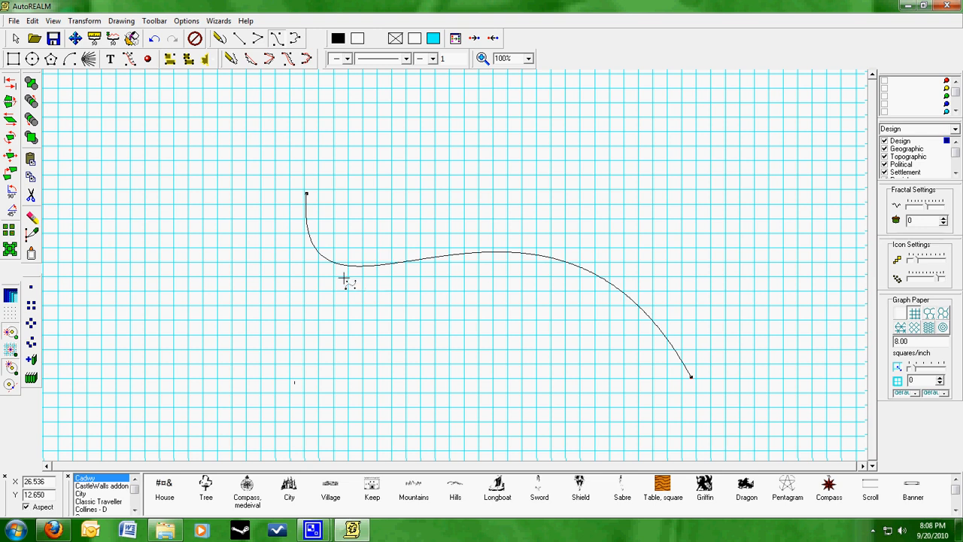
click(14, 36)
drag(180, 142, 779, 450)
key(Delete)
Draw a rounded, nearly closed polycurve in the upper middle of the map and discard it.
click(295, 38)
drag(346, 201, 576, 223)
click(468, 297)
click(507, 129)
click(625, 256)
click(687, 164)
click(339, 199)
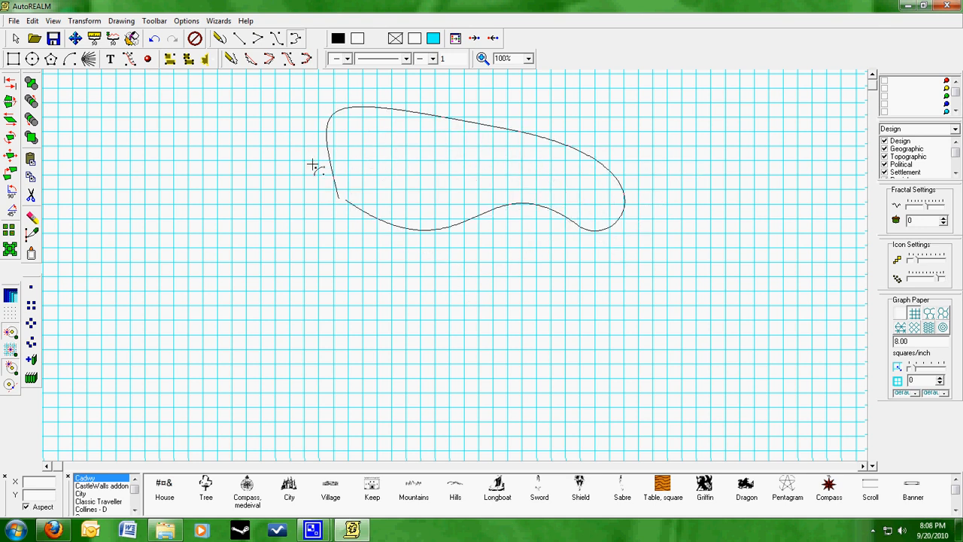
key(Escape)
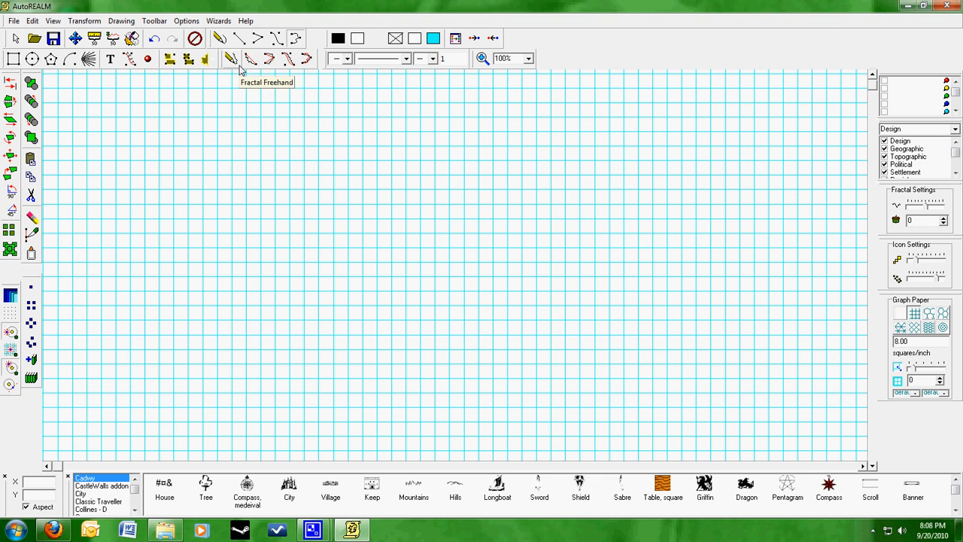
Draw a winding Fractal Freehand line in the middle of the map and delete it.
click(270, 62)
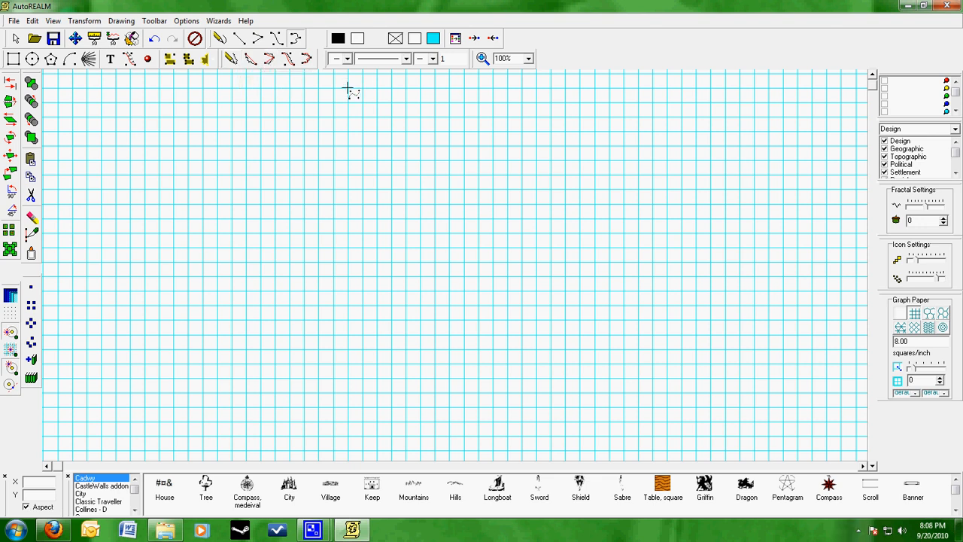
click(232, 64)
mouse_move(331, 215)
mouse_down()
mouse_move(414, 219)
mouse_move(393, 255)
mouse_move(422, 280)
mouse_move(542, 231)
mouse_move(566, 274)
mouse_move(516, 314)
mouse_move(494, 285)
mouse_move(526, 270)
mouse_move(467, 287)
mouse_move(467, 325)
mouse_move(395, 279)
mouse_move(349, 213)
mouse_move(300, 226)
mouse_up()
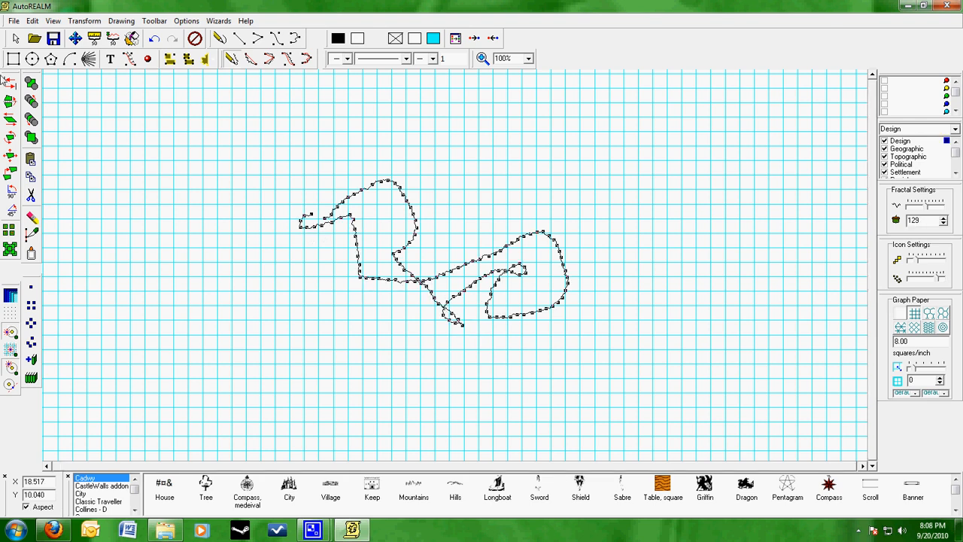
key(Delete)
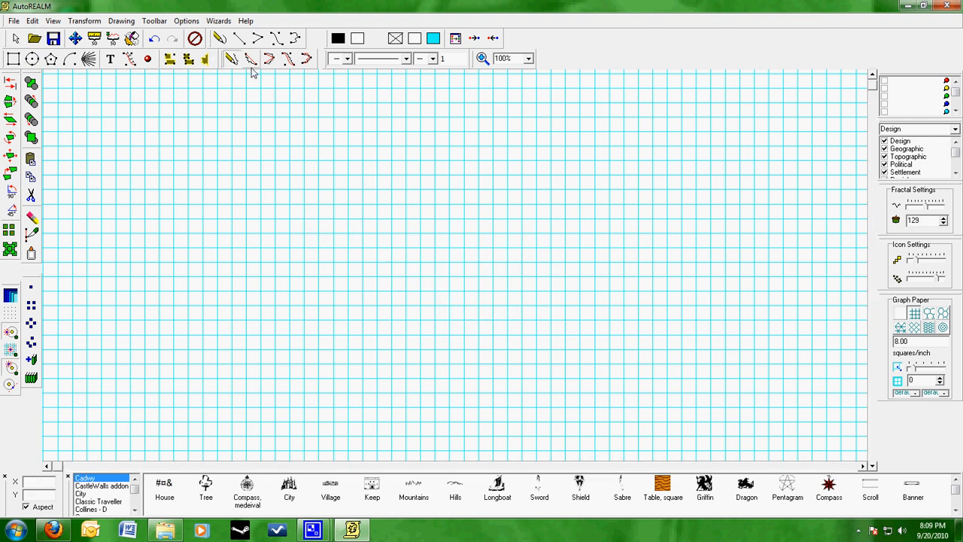
Draw a large fractal polycurve landmass outline in the middle of the map and close the figure.
click(306, 58)
mouse_move(317, 151)
mouse_down()
mouse_move(453, 166)
mouse_move(621, 249)
mouse_move(429, 359)
mouse_move(722, 362)
mouse_move(640, 327)
mouse_move(733, 198)
mouse_move(522, 151)
mouse_move(621, 153)
mouse_move(435, 158)
mouse_move(492, 217)
mouse_move(484, 198)
mouse_move(744, 189)
mouse_move(615, 136)
mouse_move(372, 161)
mouse_move(466, 350)
mouse_move(404, 316)
mouse_move(430, 207)
mouse_move(327, 223)
mouse_move(369, 226)
mouse_move(389, 206)
mouse_up()
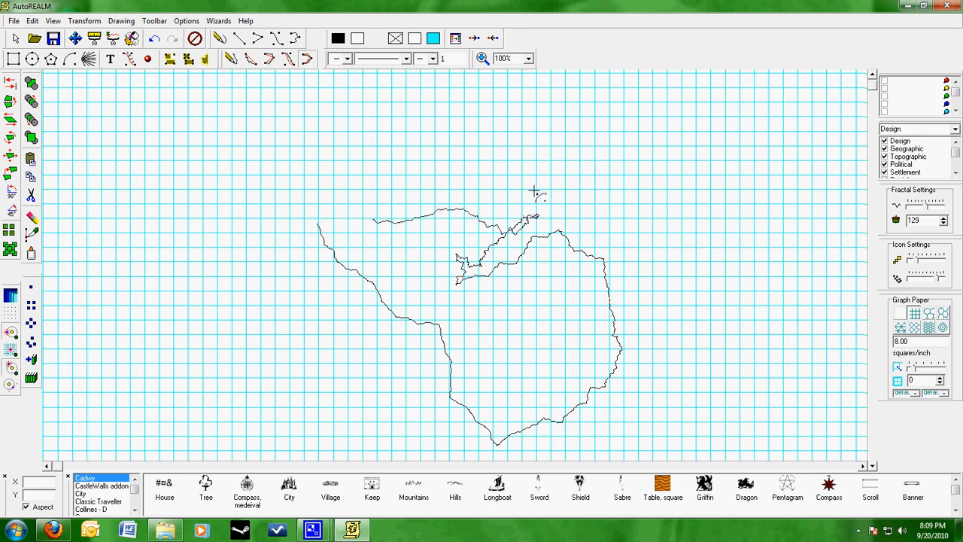
click(336, 223)
click(343, 108)
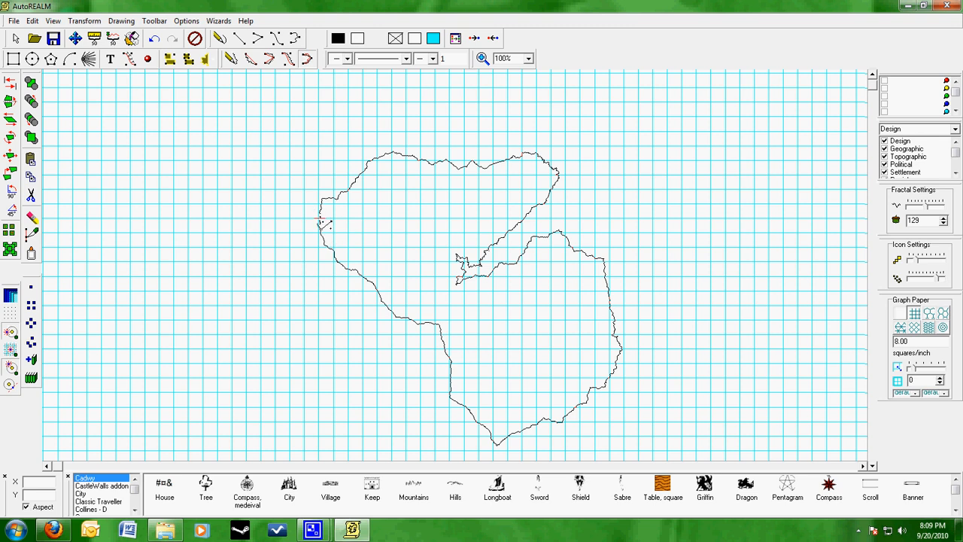
click(319, 222)
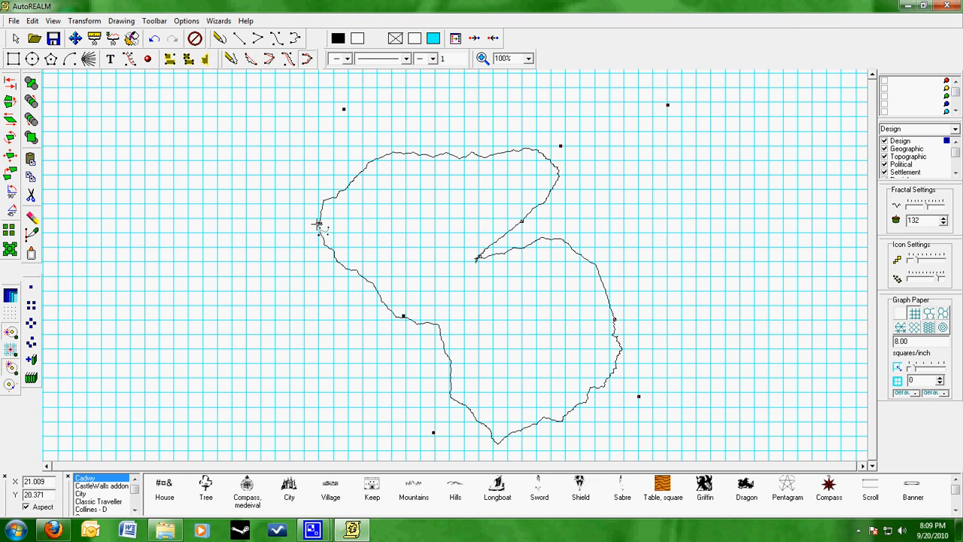
click(84, 21)
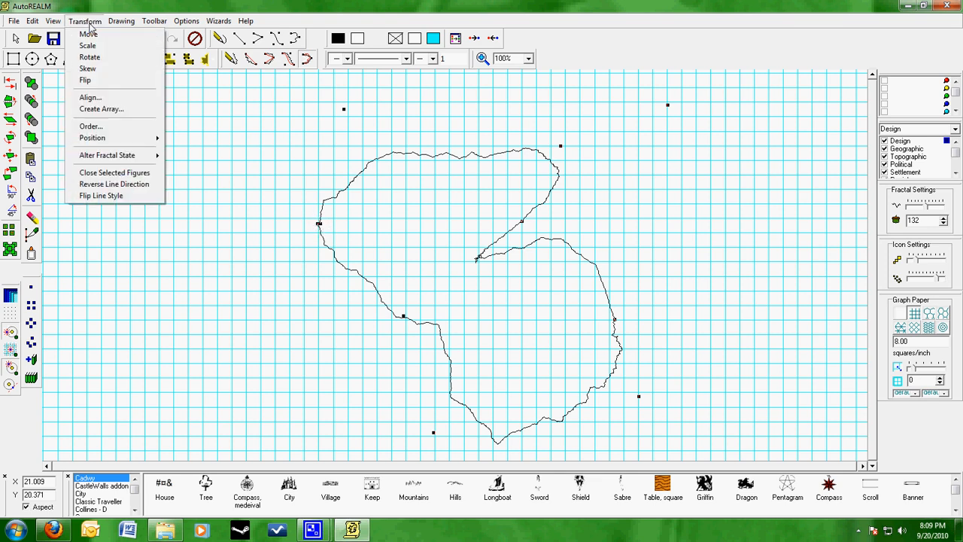
click(115, 173)
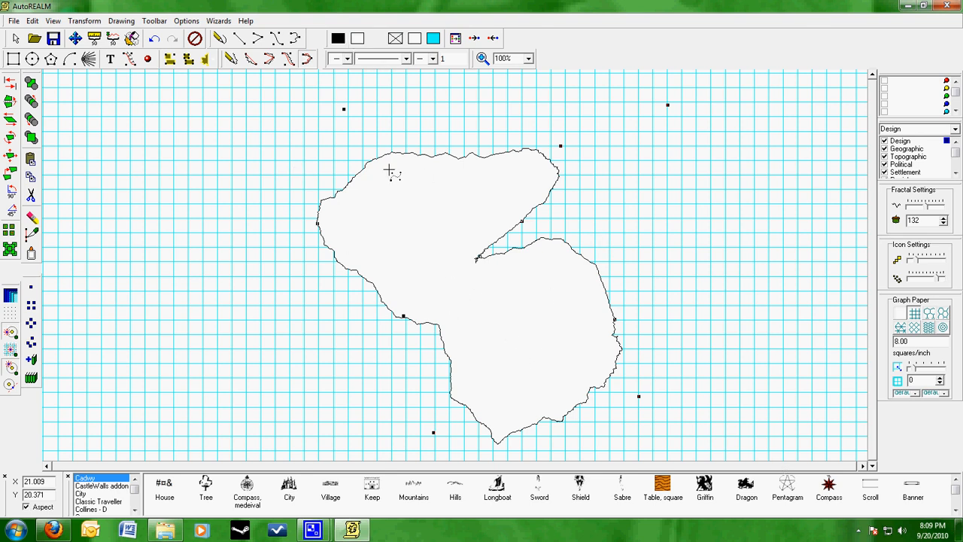
Try cyan and red as the landmass's outline color and black as its fill color.
click(354, 42)
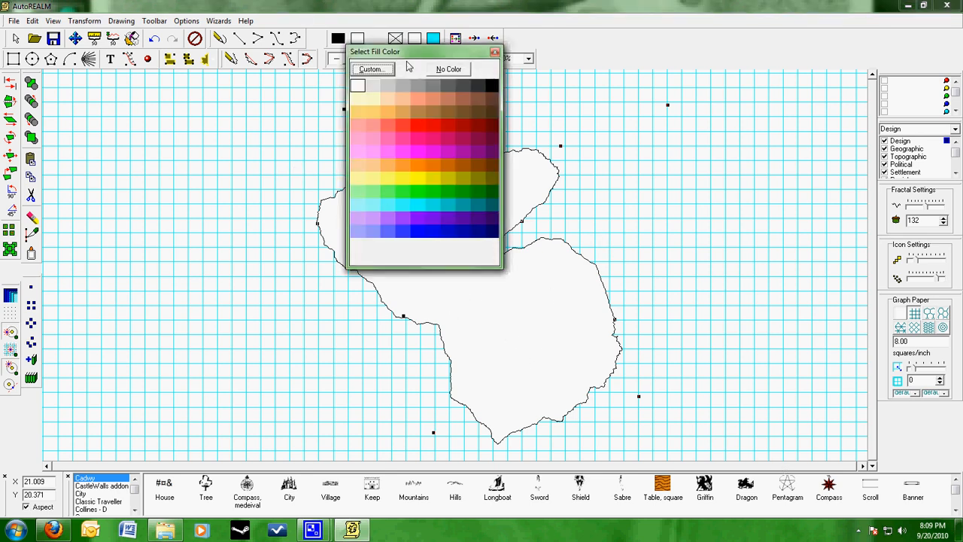
click(494, 53)
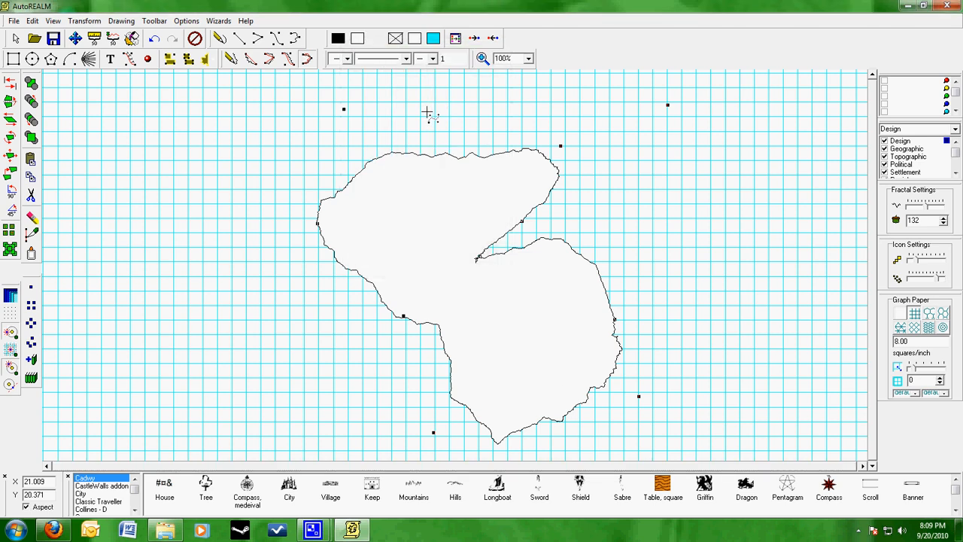
click(337, 38)
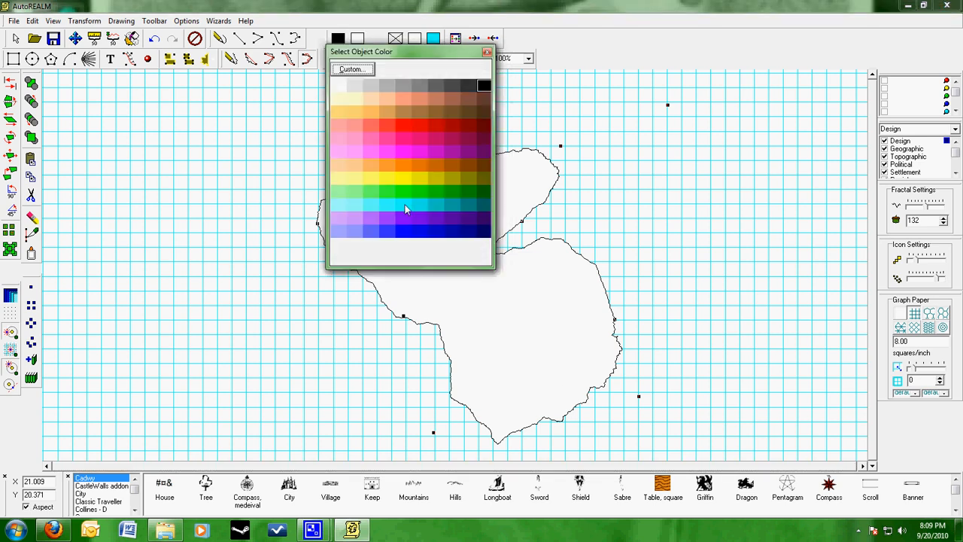
click(405, 209)
click(338, 39)
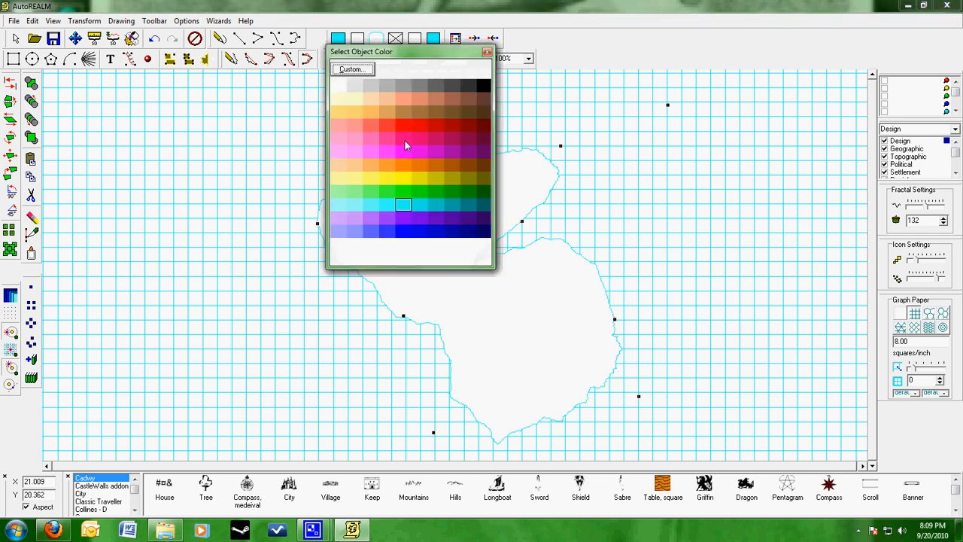
click(418, 129)
click(357, 39)
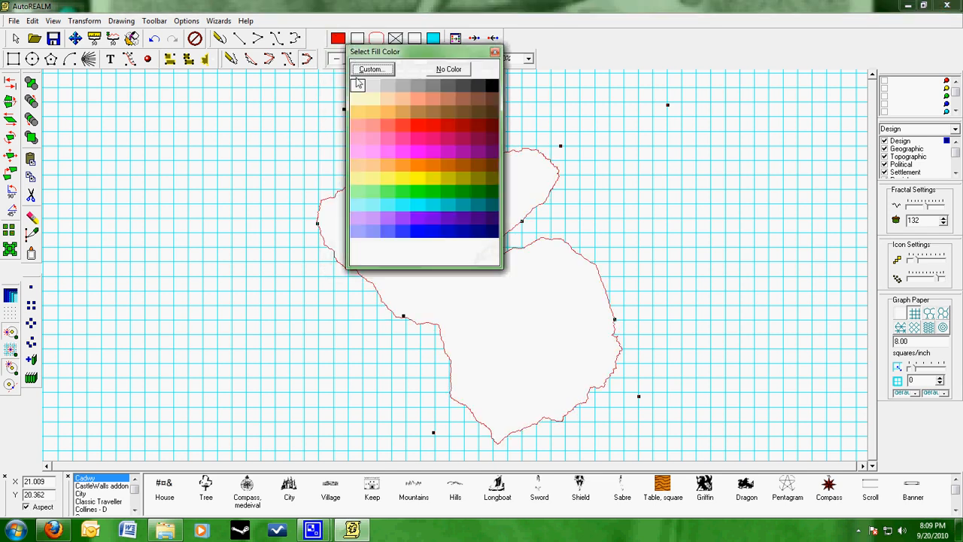
click(491, 85)
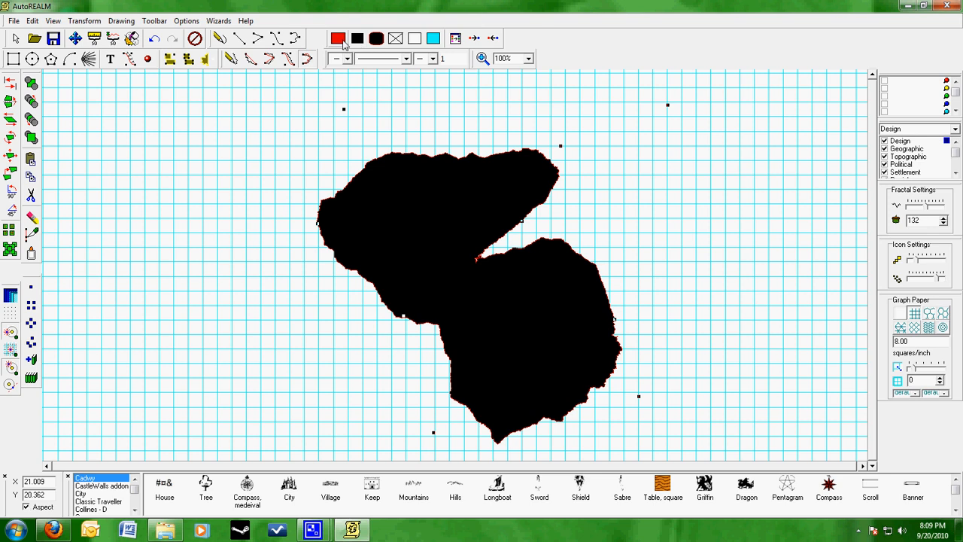
Set the landmass's outline color back to black and its fill color back to white.
click(339, 39)
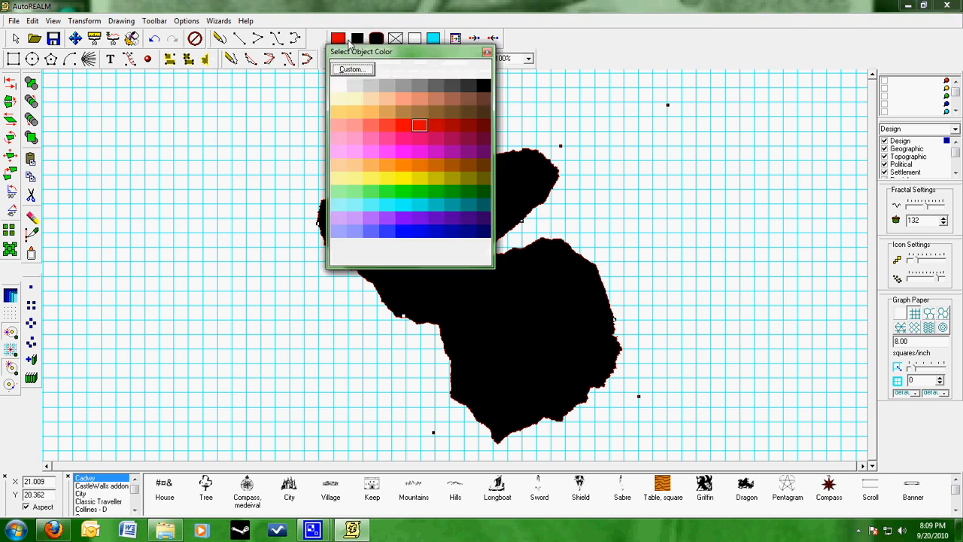
click(481, 86)
click(358, 38)
click(354, 86)
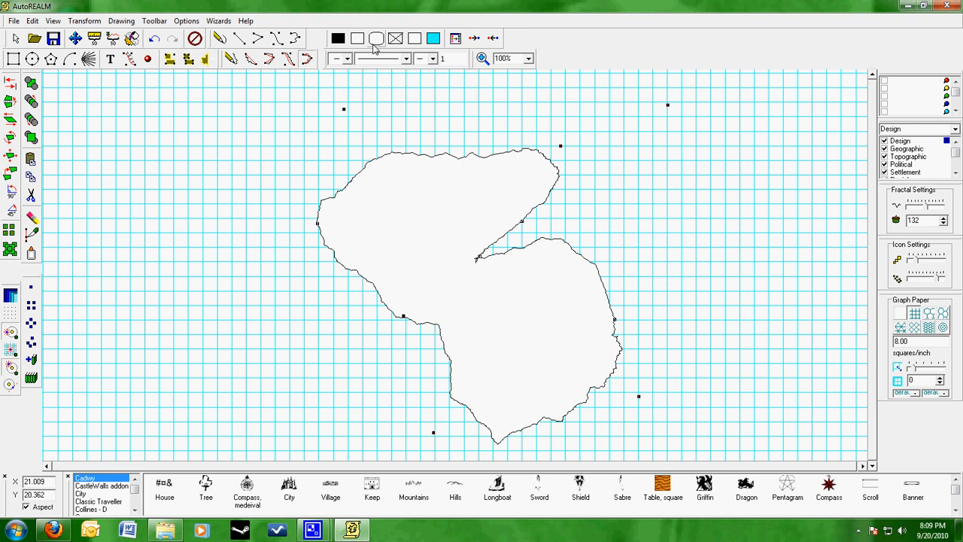
Set the map's background color to light violet-blue, leaving the grid line color dialog without choosing a color.
click(419, 42)
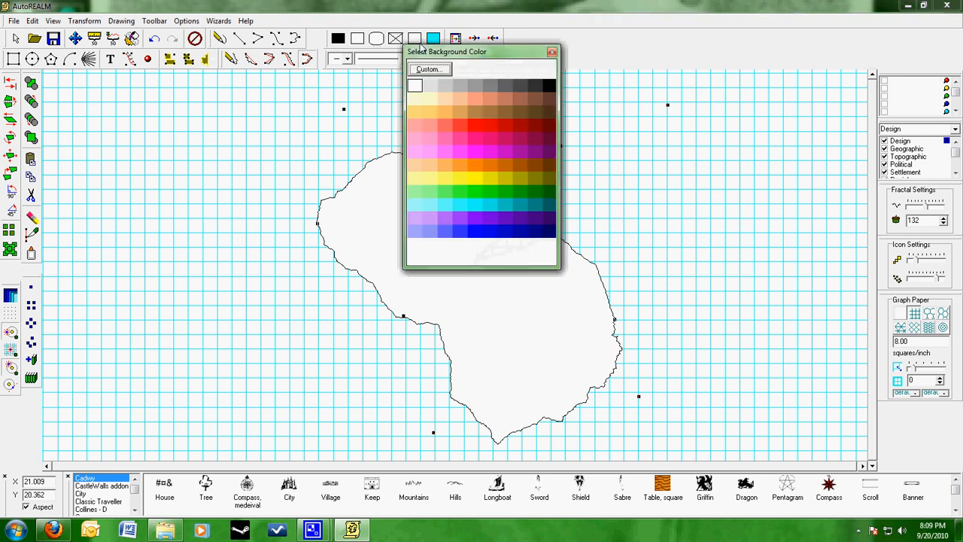
click(430, 234)
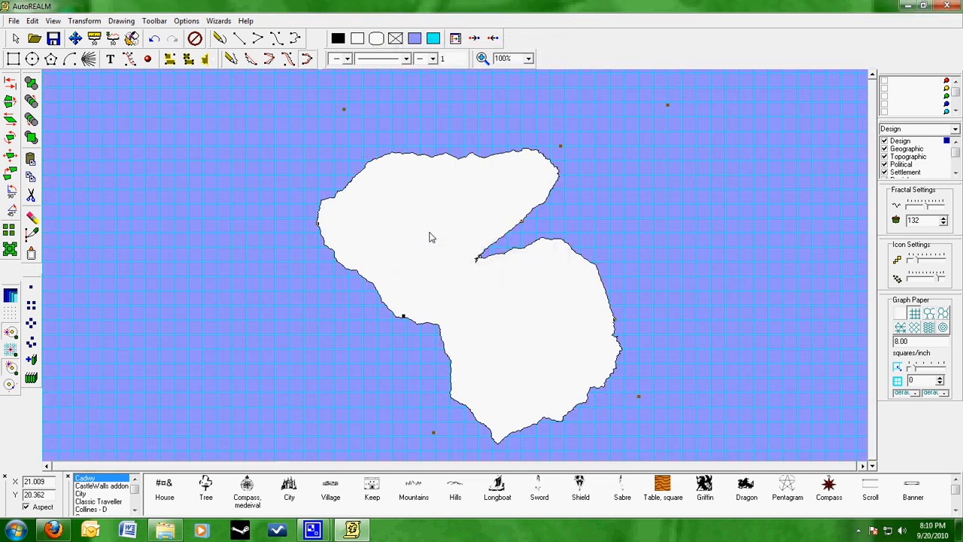
click(435, 39)
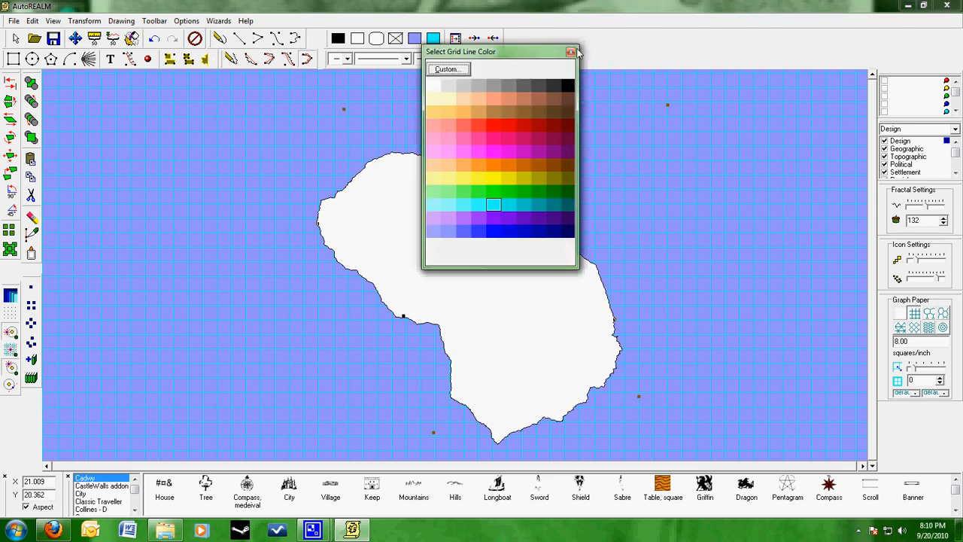
click(571, 52)
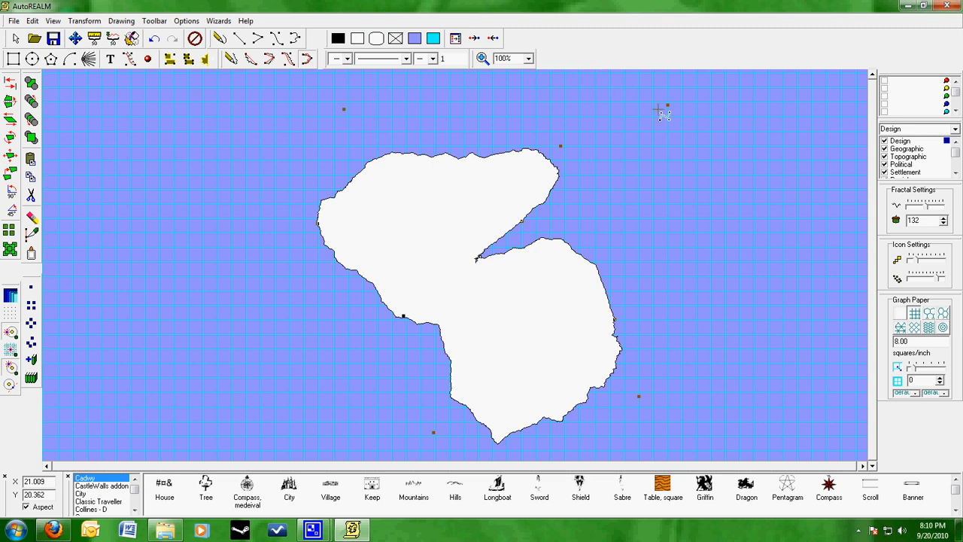
Raise the landmass's fractal roughness to about the maximum and set its fractal seed to 129.
mouse_move(926, 211)
mouse_down()
mouse_move(899, 213)
mouse_move(944, 213)
mouse_up()
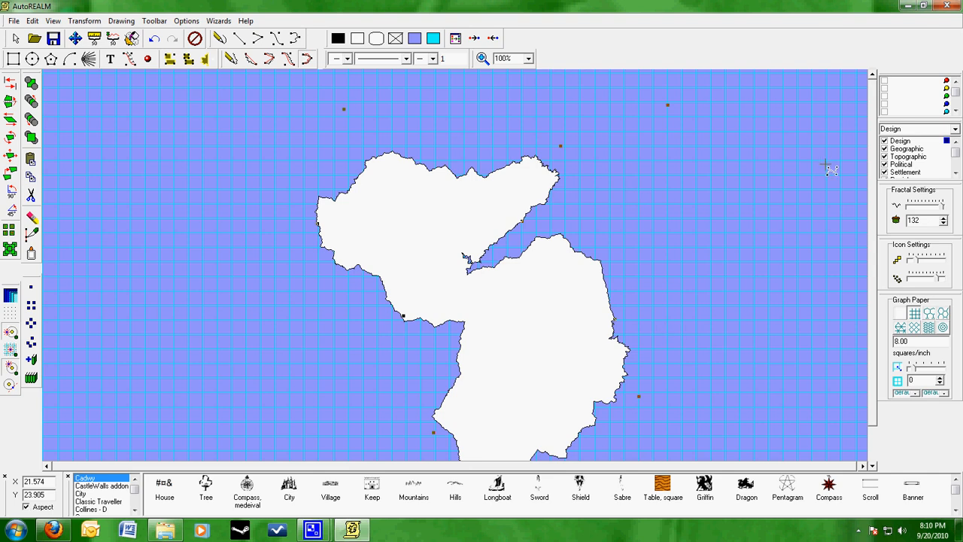
scroll(874, 249, down, 2)
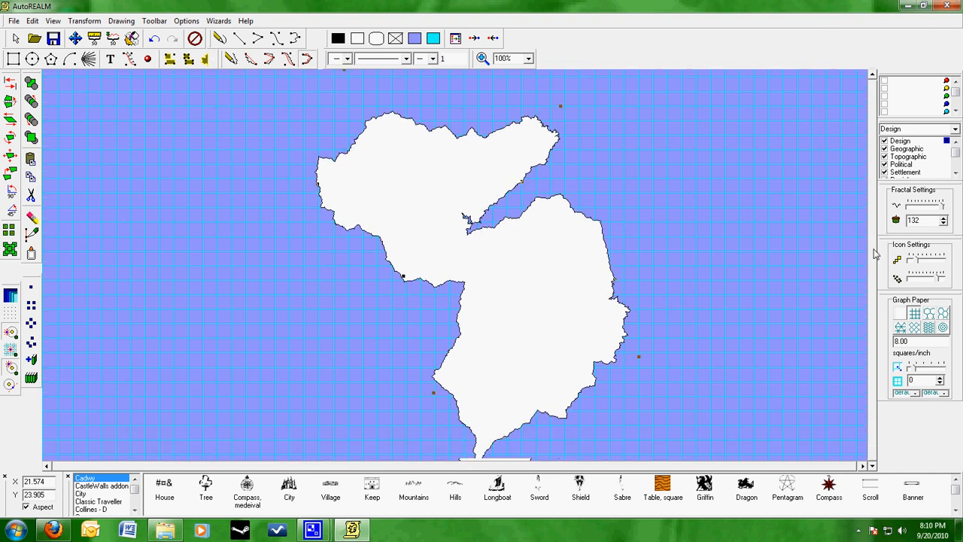
click(943, 224)
click(944, 217)
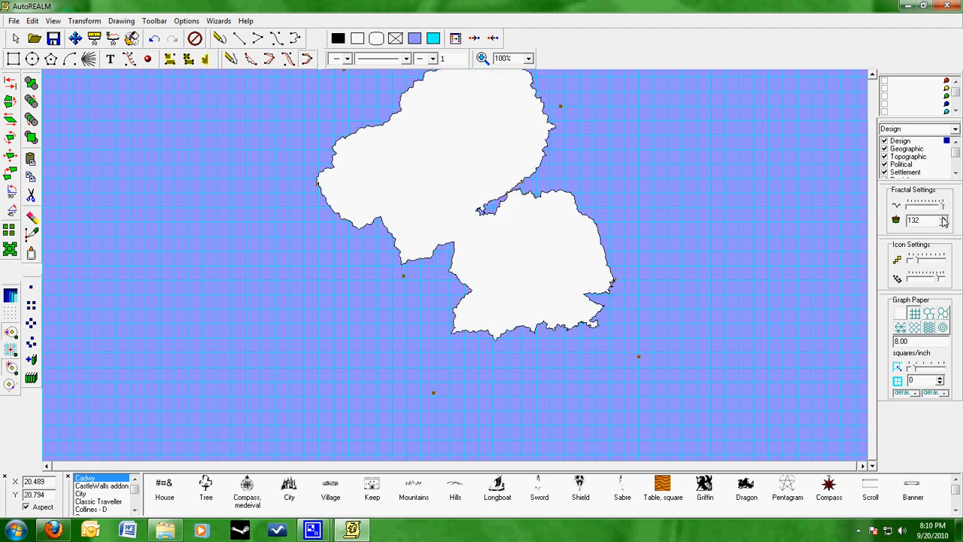
click(944, 217)
click(944, 223)
click(943, 224)
click(943, 223)
click(944, 223)
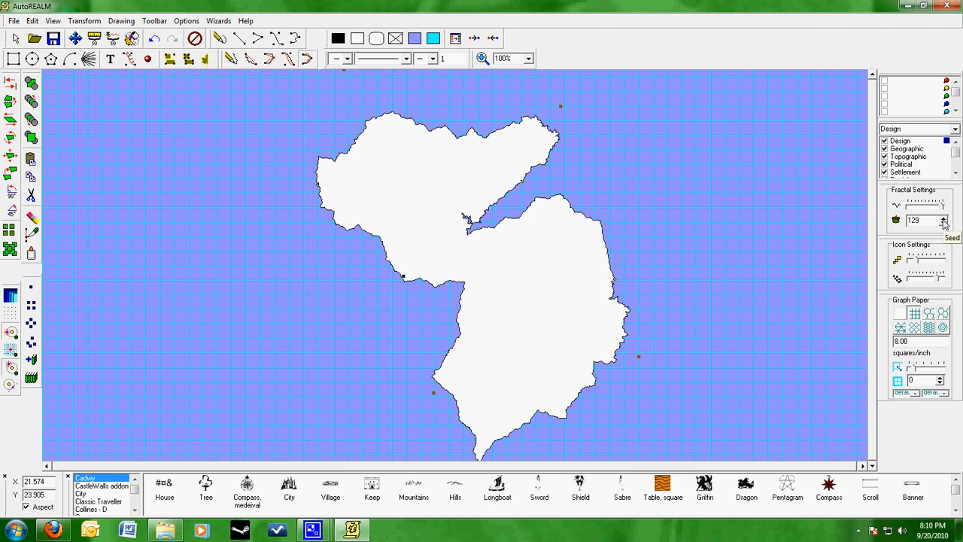
Try the map without a grid, and with the hexagonal, triangular, diamond, half-diamond and polar grids.
click(901, 319)
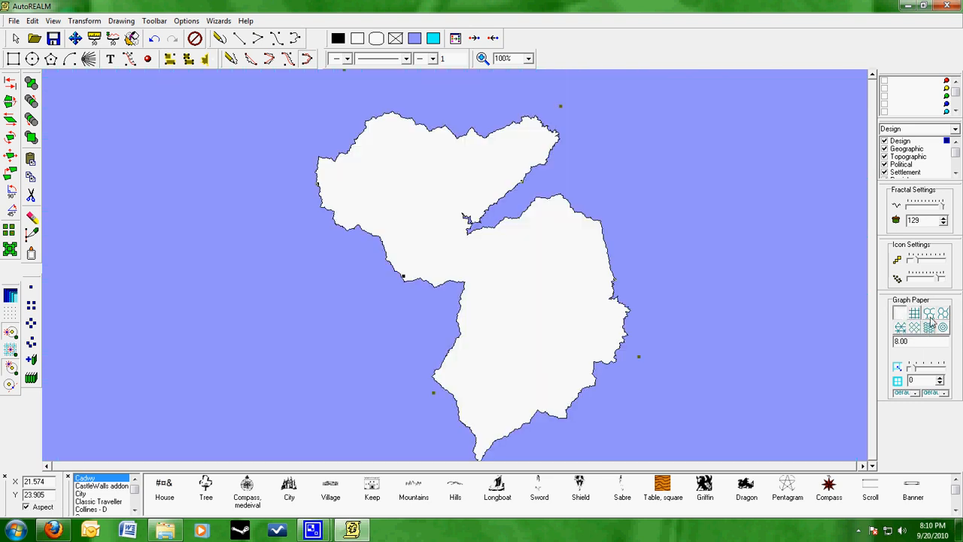
click(933, 316)
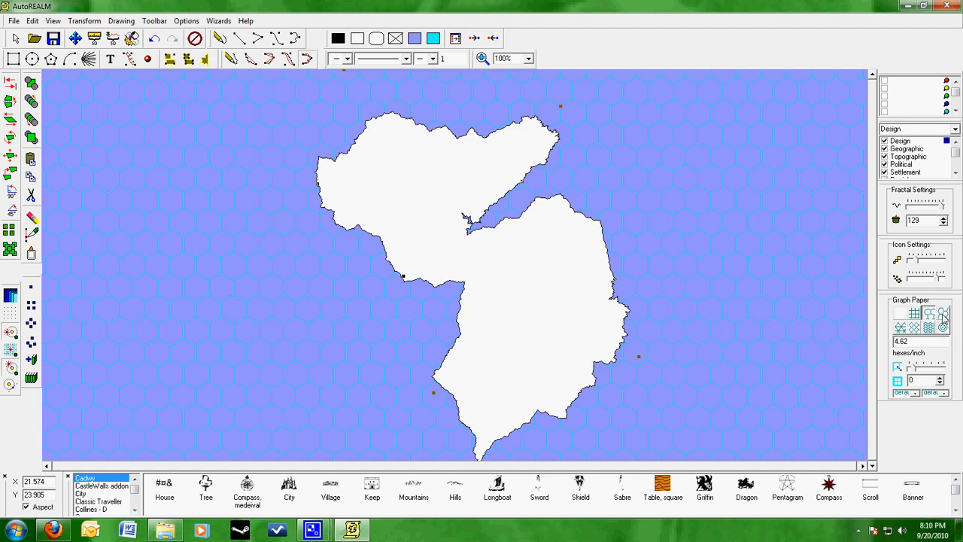
click(899, 330)
click(913, 330)
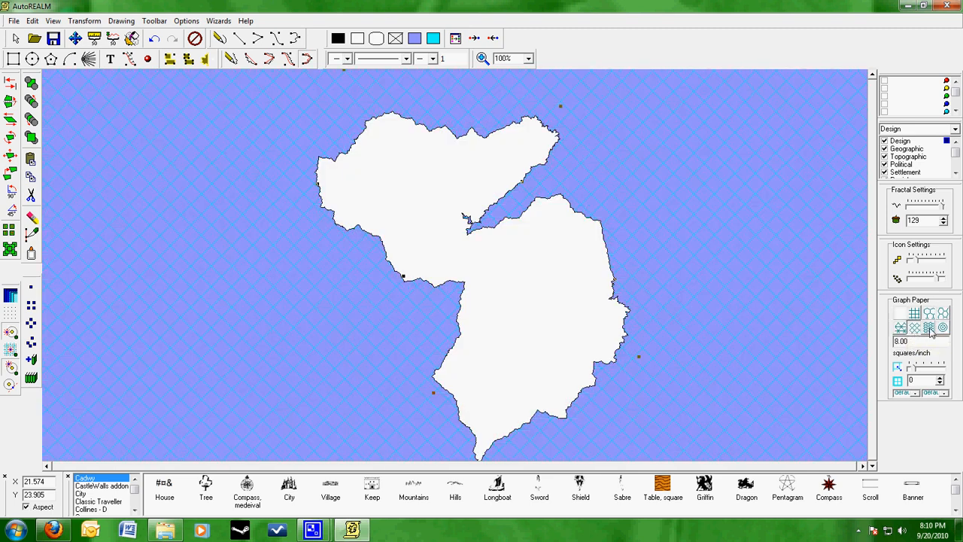
click(930, 328)
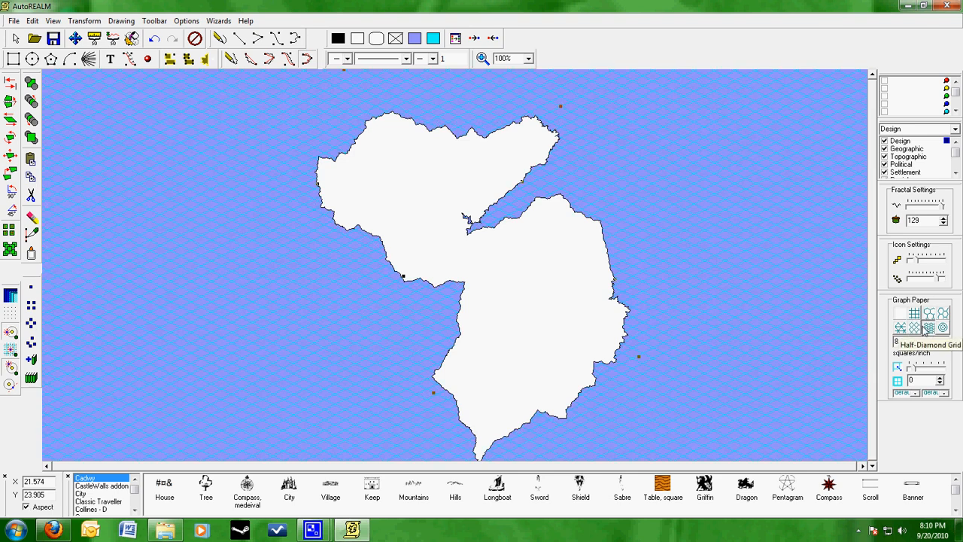
click(943, 328)
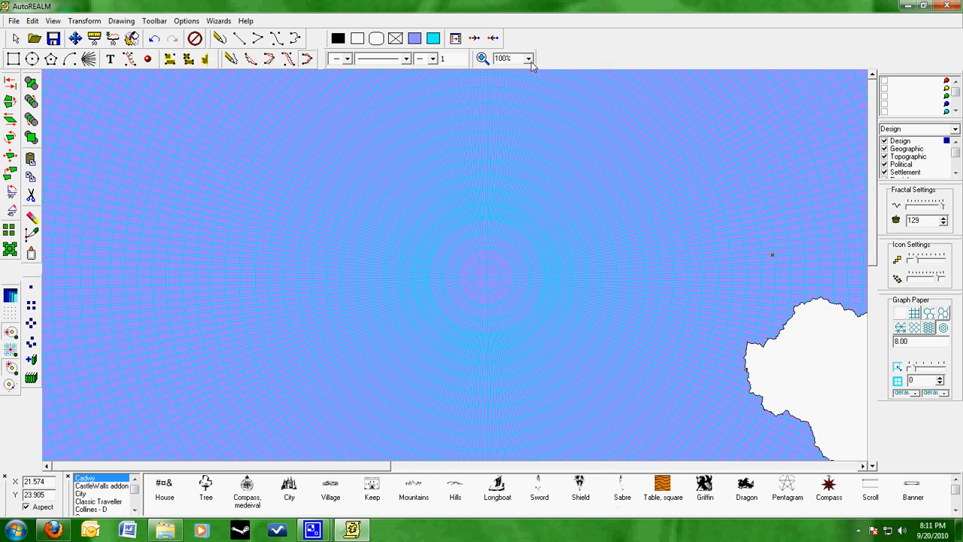
Remove the grid from the map and fit the drawing to the view.
click(901, 314)
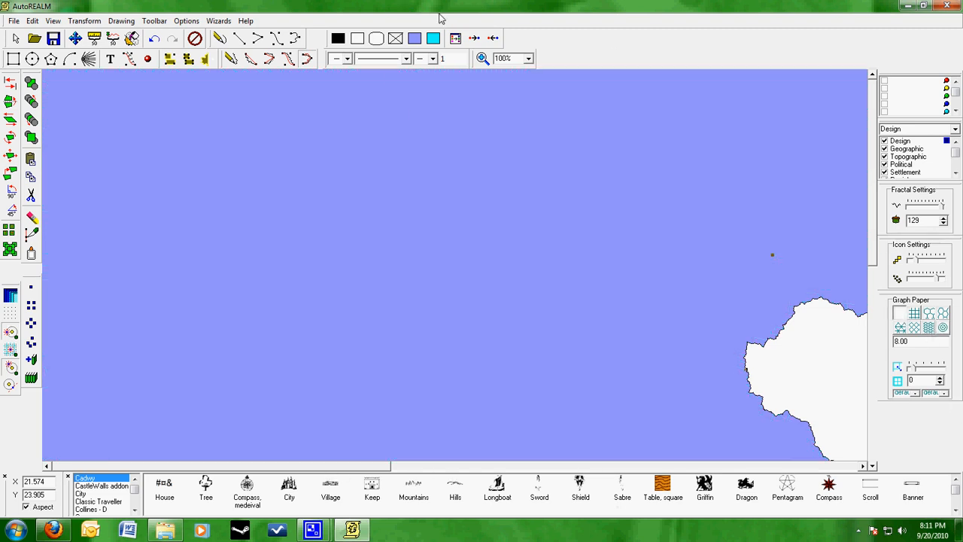
click(528, 59)
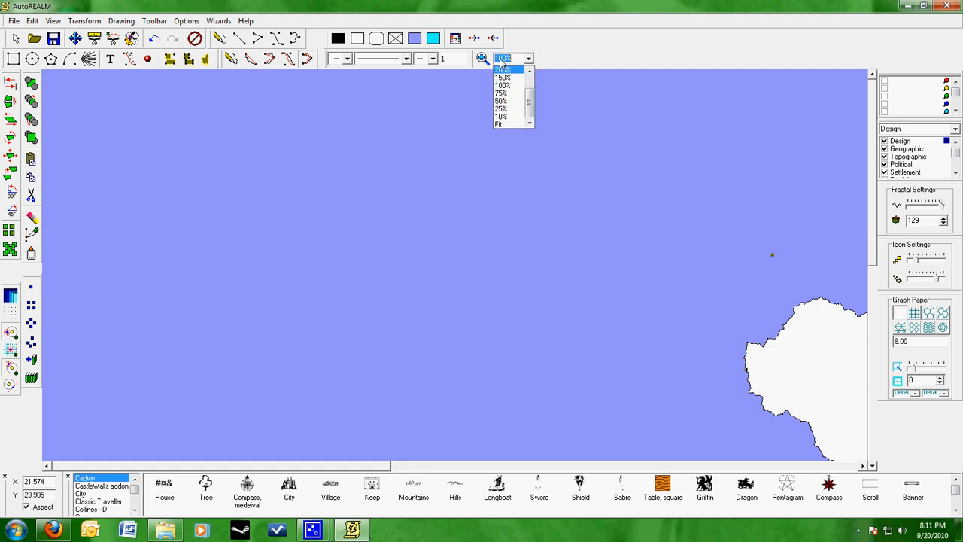
click(507, 124)
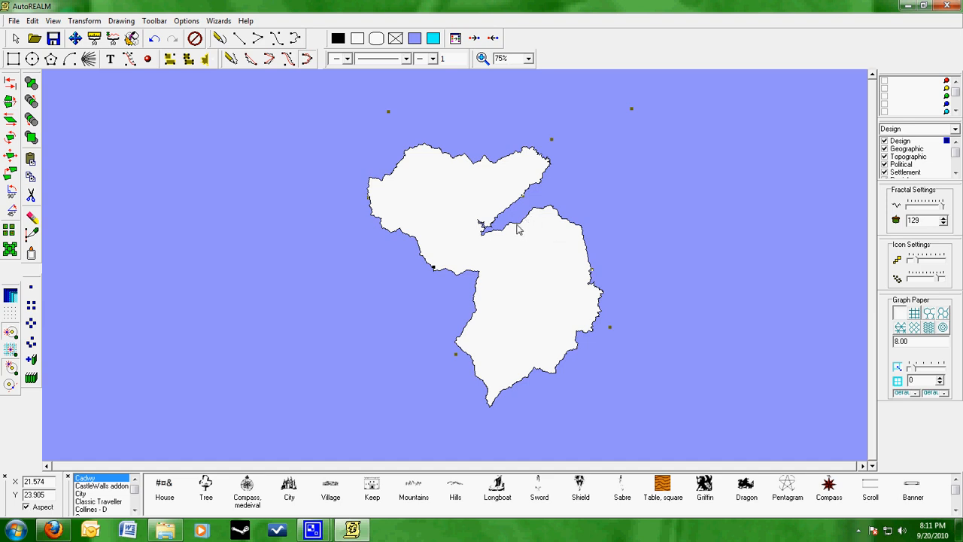
Examine the available line styles and line-end arrow styles for drawn lines.
click(406, 58)
drag(410, 83, 436, 69)
click(378, 80)
click(432, 58)
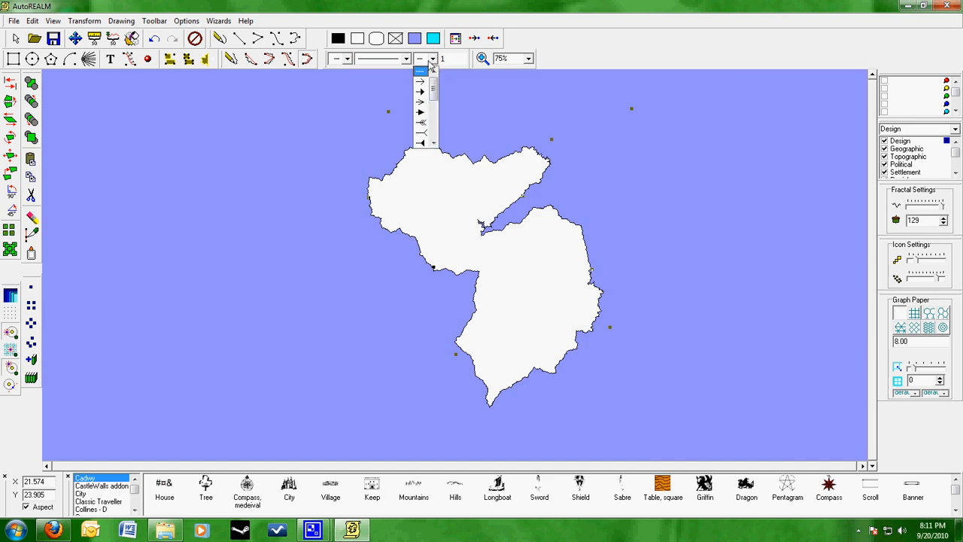
click(425, 71)
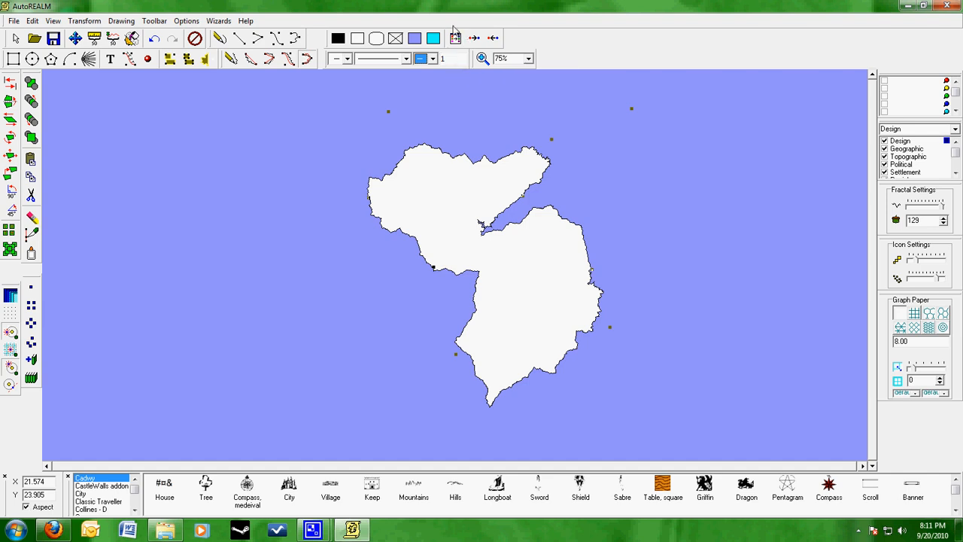
click(406, 58)
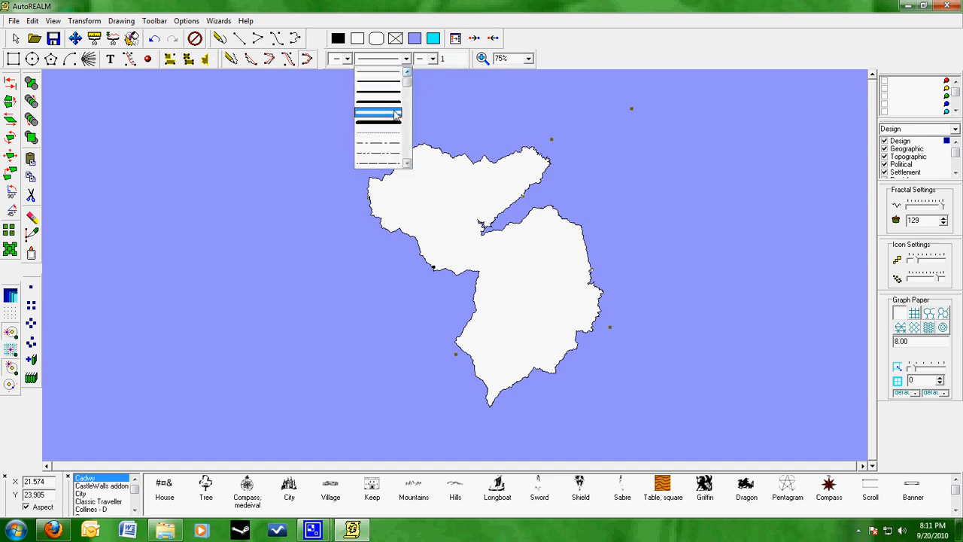
click(407, 163)
click(408, 164)
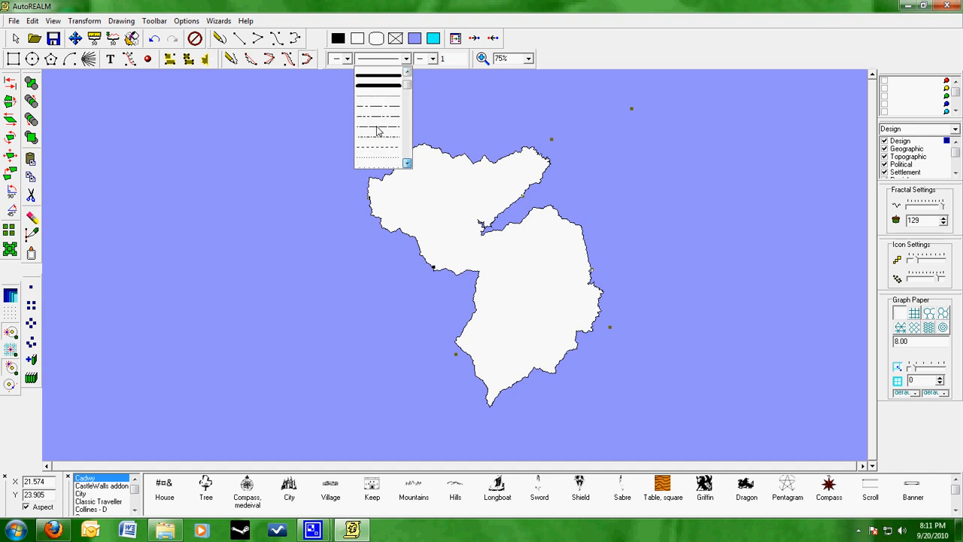
click(408, 65)
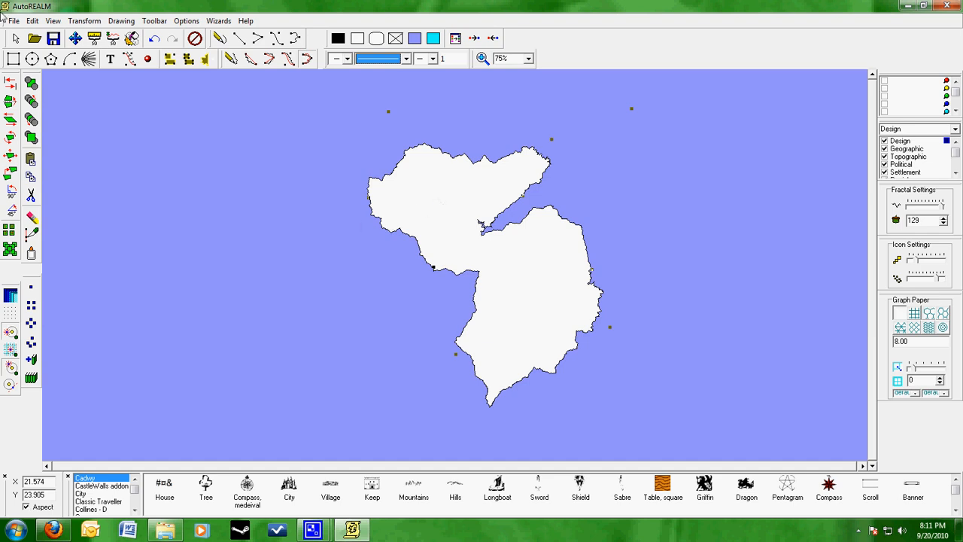
Select the whole landmass.
click(79, 40)
drag(502, 293, 480, 300)
click(528, 60)
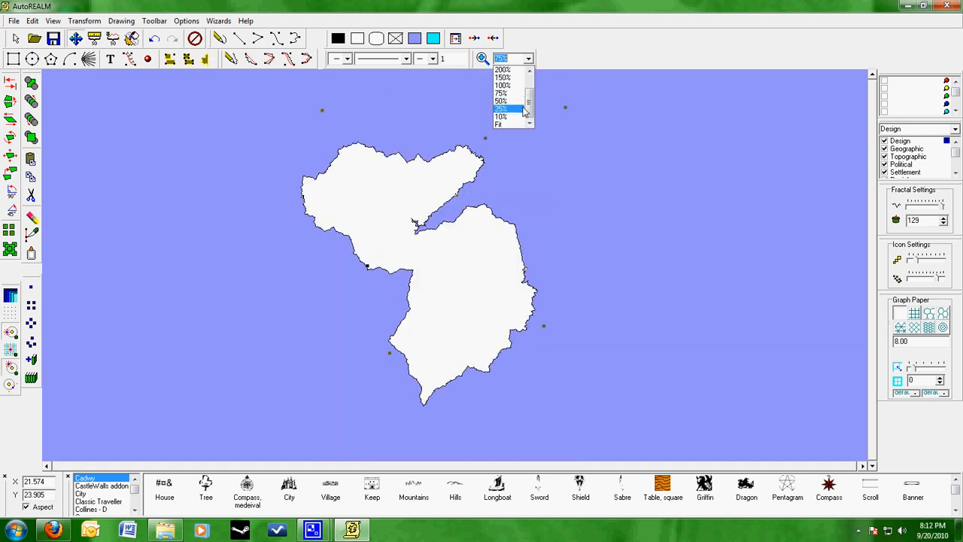
click(510, 128)
click(17, 41)
click(531, 293)
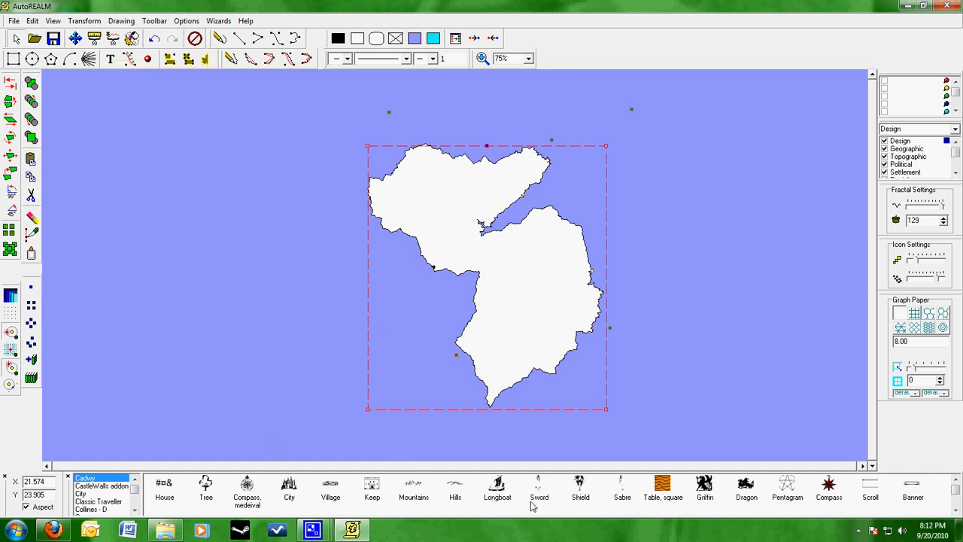
click(154, 41)
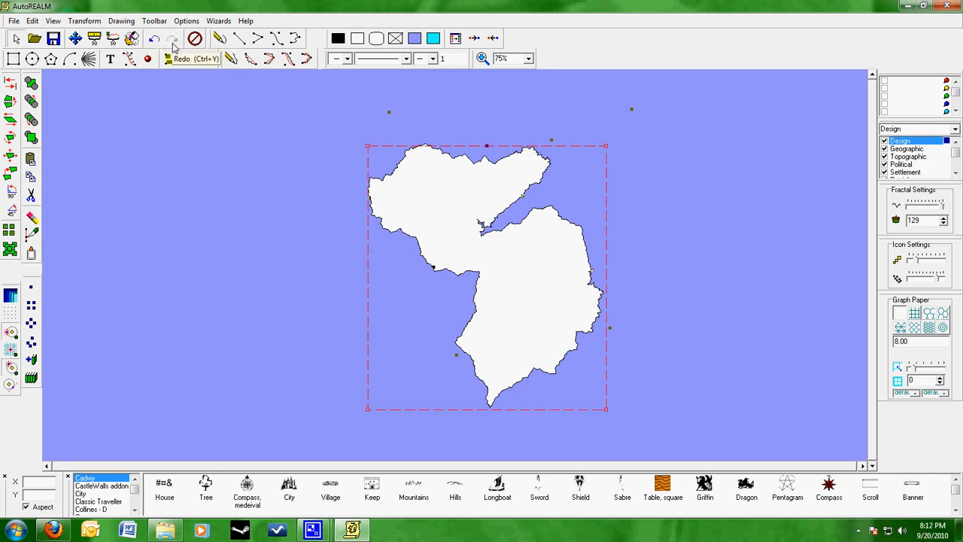
Measure distances across the landmass with the measuring tools, with the units set to Miles.
mouse_move(397, 182)
mouse_down()
mouse_move(576, 348)
mouse_move(586, 322)
mouse_move(566, 364)
mouse_move(564, 302)
mouse_move(567, 362)
mouse_up()
click(113, 43)
mouse_move(474, 191)
mouse_down()
mouse_move(419, 194)
mouse_move(429, 229)
mouse_move(446, 242)
mouse_move(442, 214)
mouse_move(464, 213)
mouse_move(468, 250)
mouse_move(541, 271)
mouse_move(515, 300)
mouse_move(511, 268)
mouse_move(476, 306)
mouse_move(524, 342)
mouse_move(556, 321)
mouse_move(563, 261)
mouse_move(541, 285)
mouse_move(542, 259)
mouse_move(536, 267)
mouse_move(525, 249)
mouse_move(479, 242)
mouse_move(464, 224)
mouse_up()
right_click(316, 261)
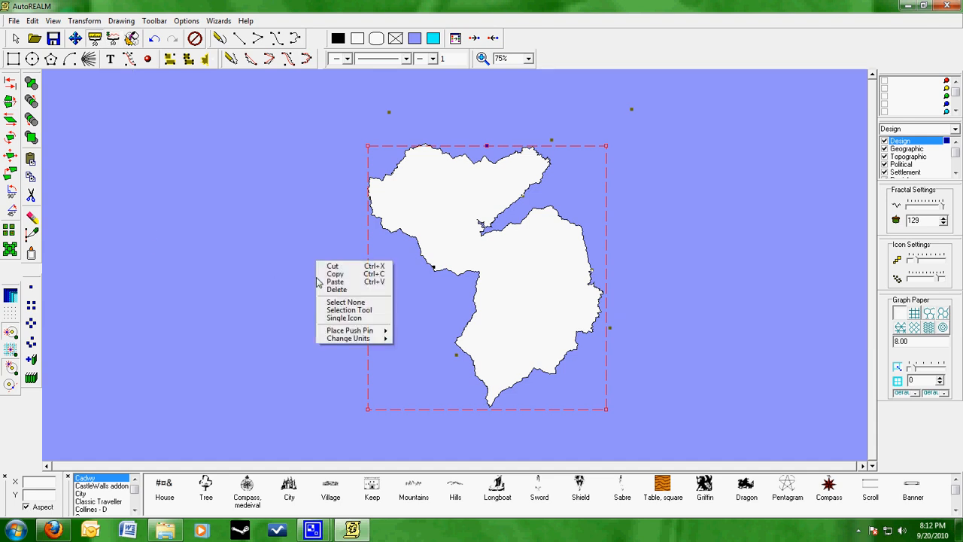
mouse_move(360, 339)
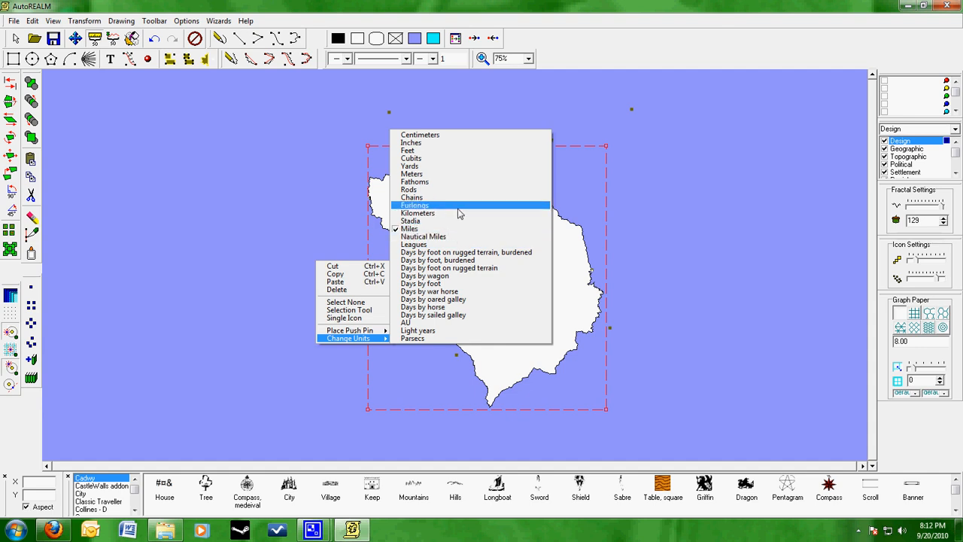
click(421, 228)
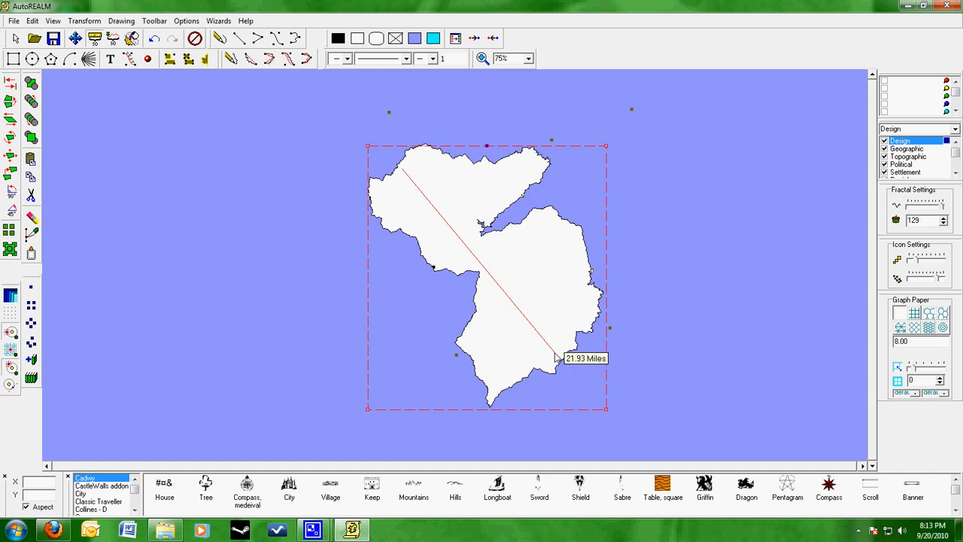
Change the map's measurement units to Kilometers and measure diagonally across the landmass.
right_click(467, 259)
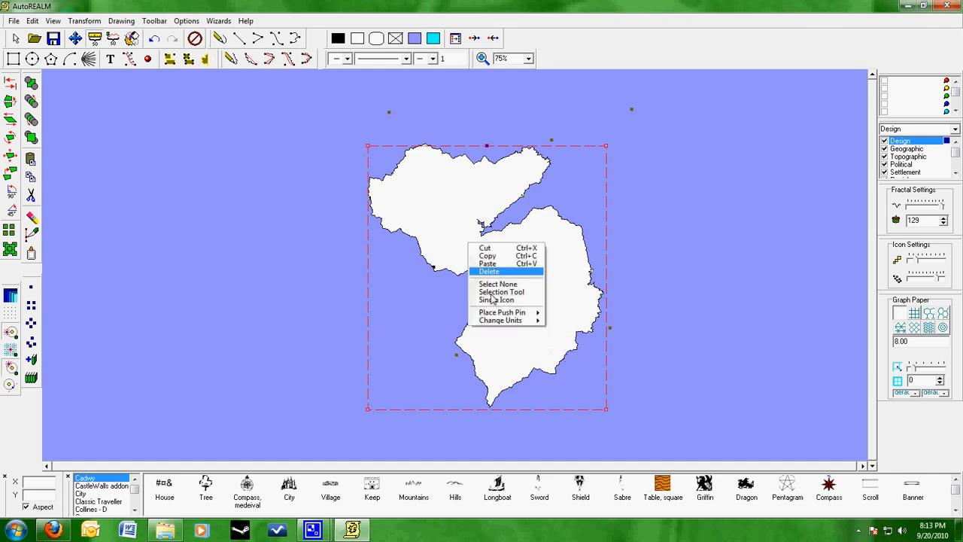
mouse_move(527, 320)
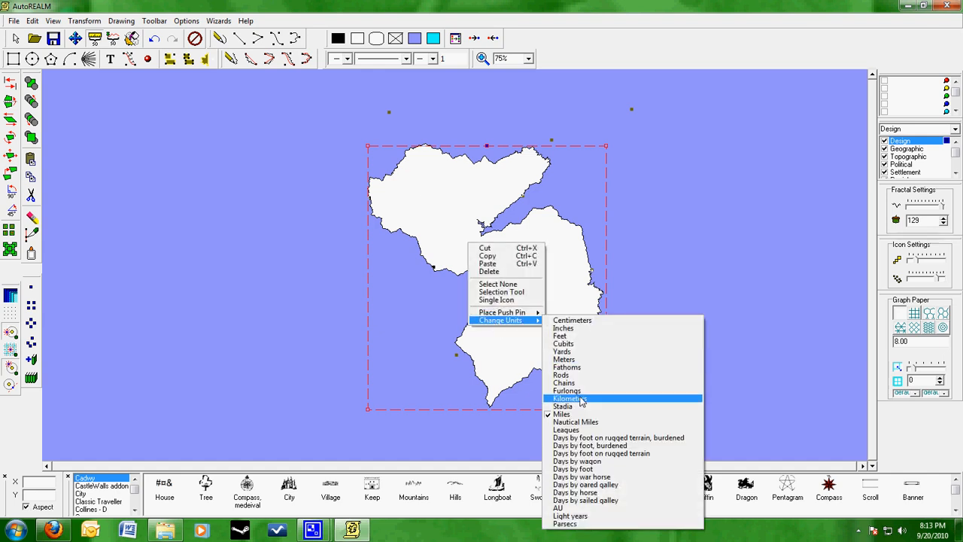
click(573, 398)
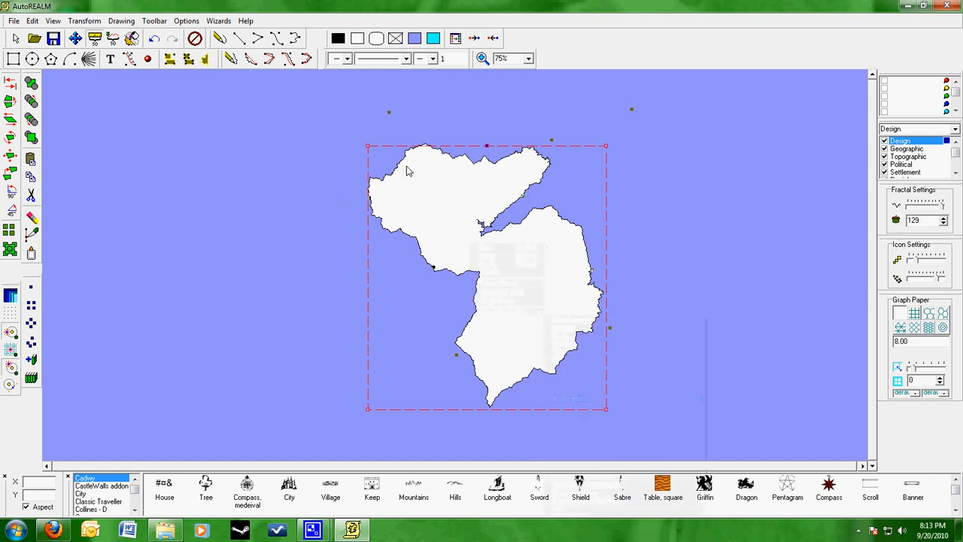
click(568, 356)
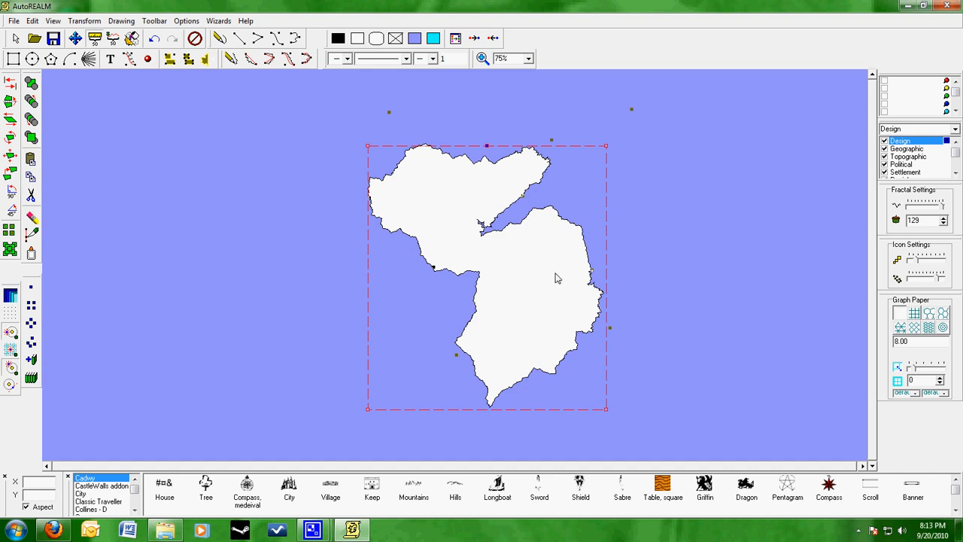
mouse_move(316, 528)
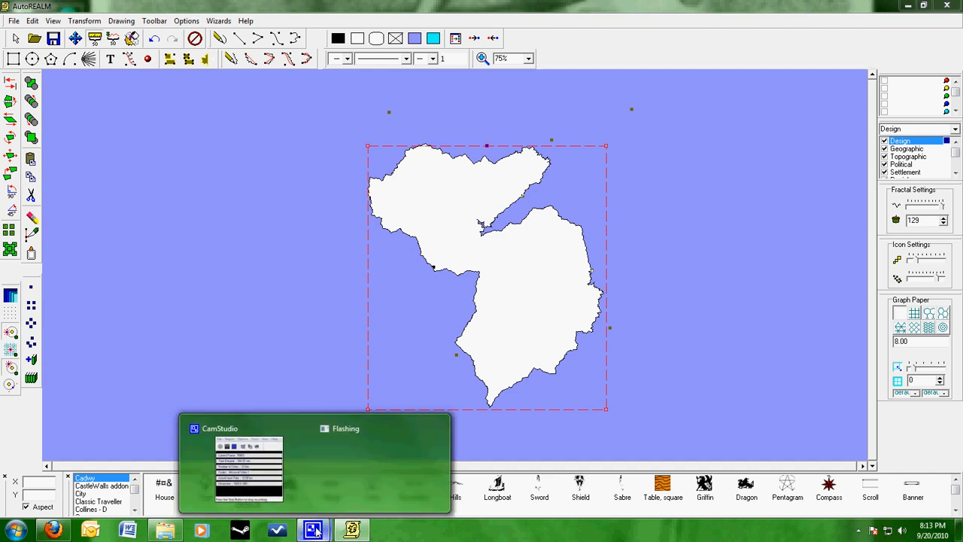
click(261, 474)
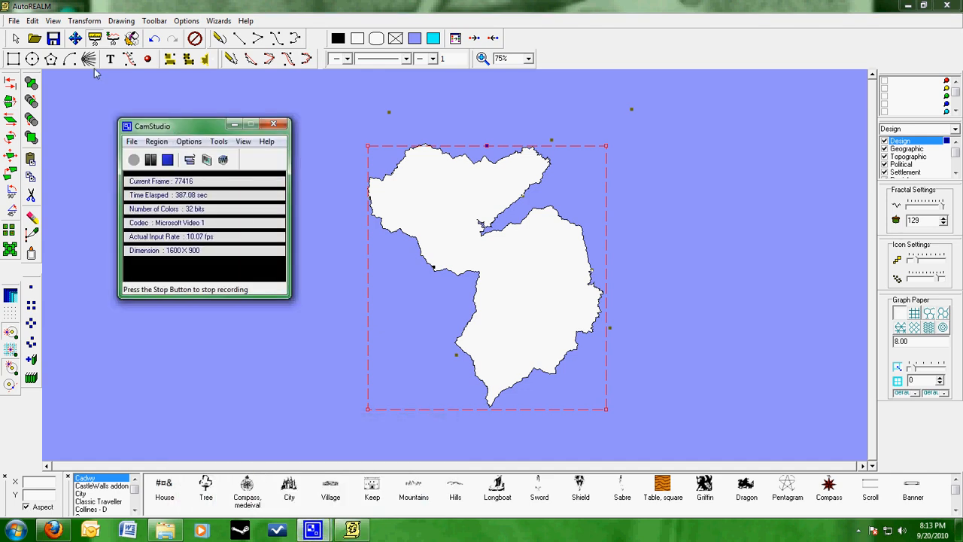
click(16, 39)
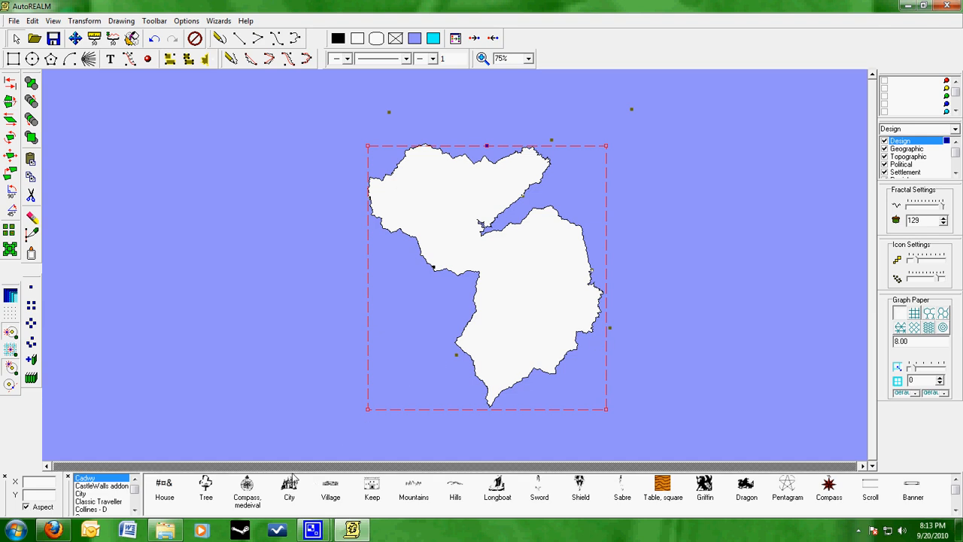
drag(955, 489, 954, 488)
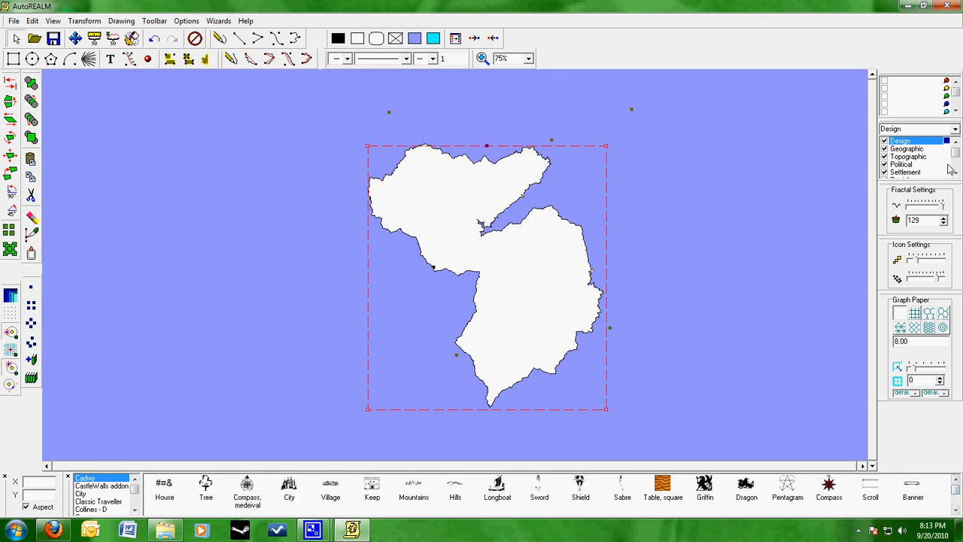
drag(956, 152, 955, 150)
Open the Save Map dialog and the Map Settings, dismissing each without changes.
click(53, 39)
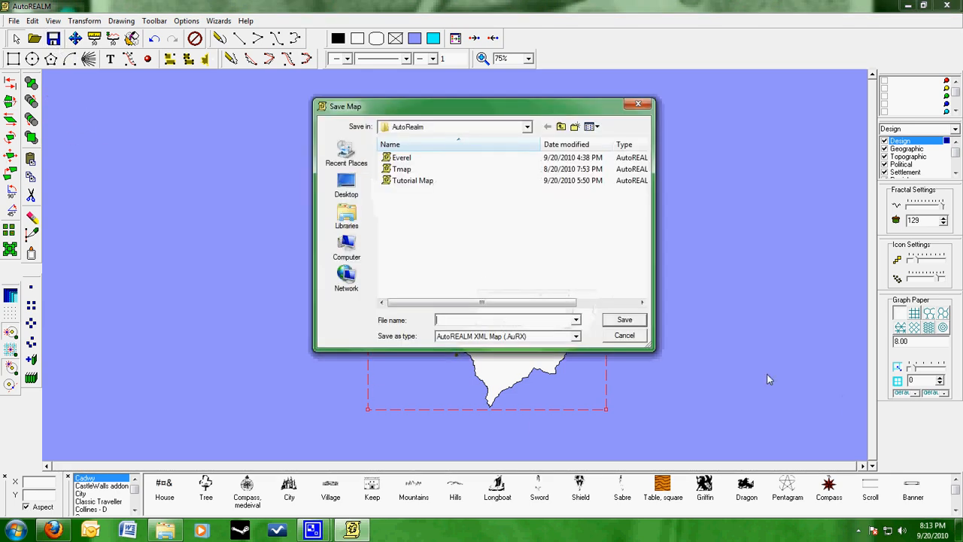
click(636, 335)
click(14, 22)
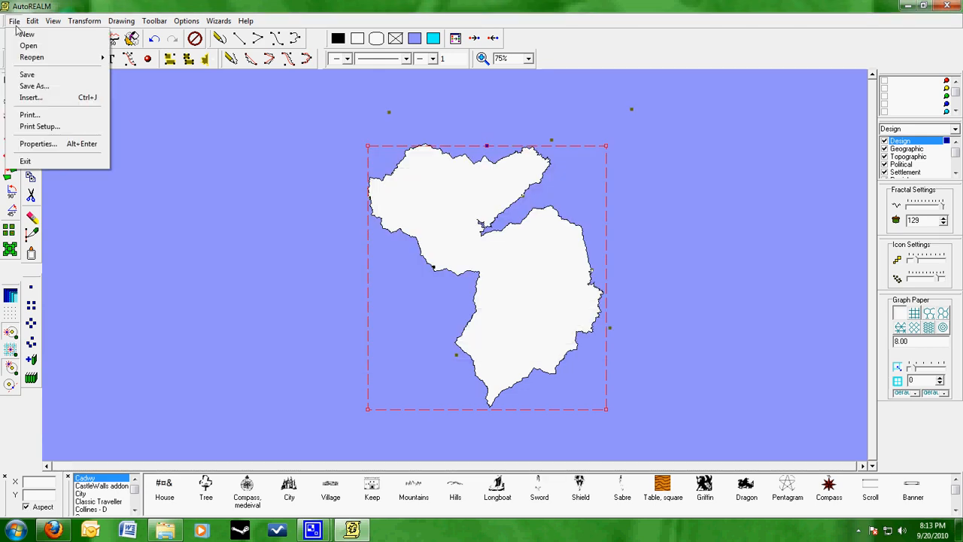
mouse_move(28, 27)
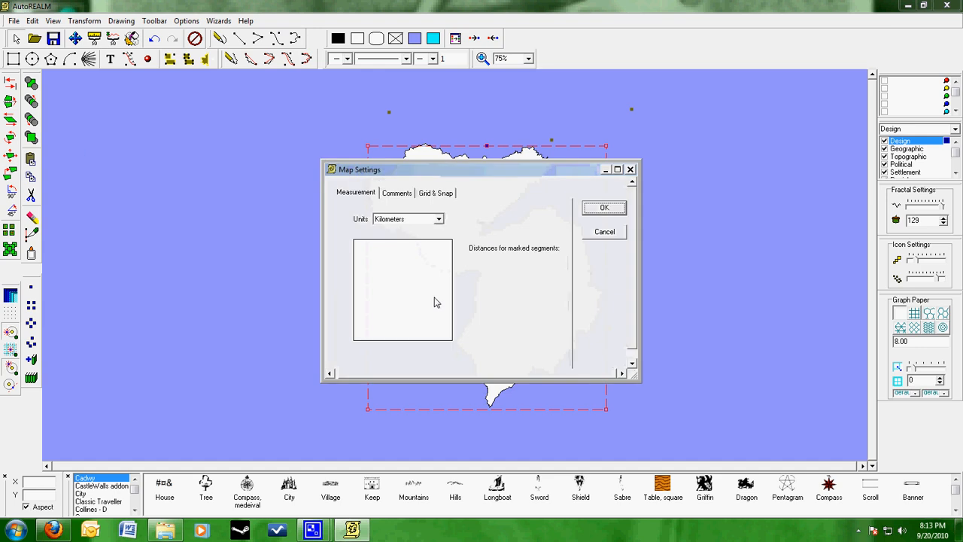
click(625, 170)
Apply the square grid to the map and set the measurement units to Miles in the Map Settings.
click(914, 313)
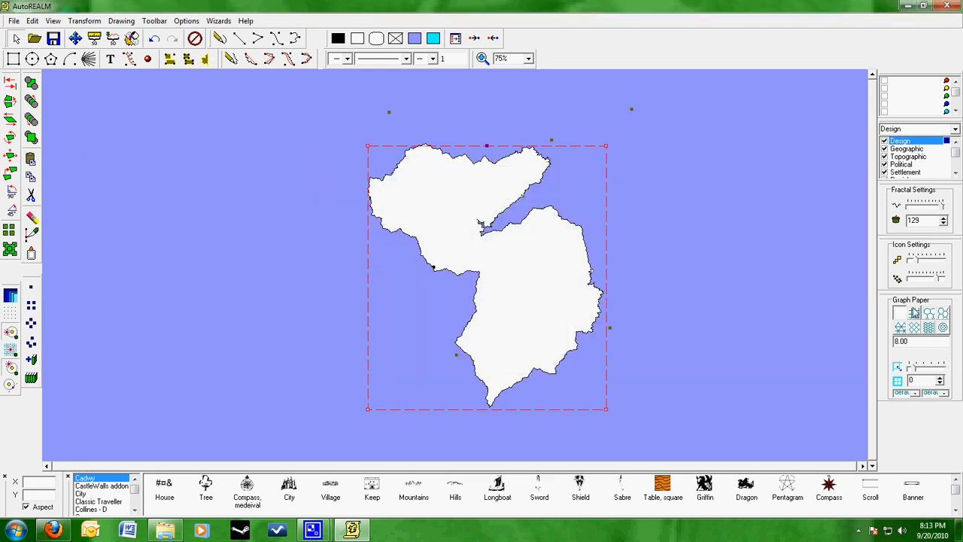
click(13, 21)
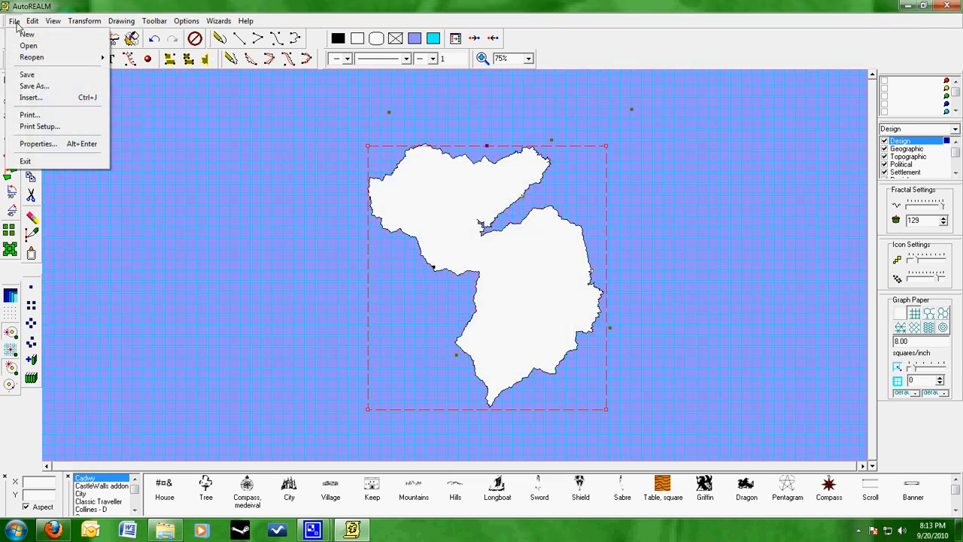
click(46, 146)
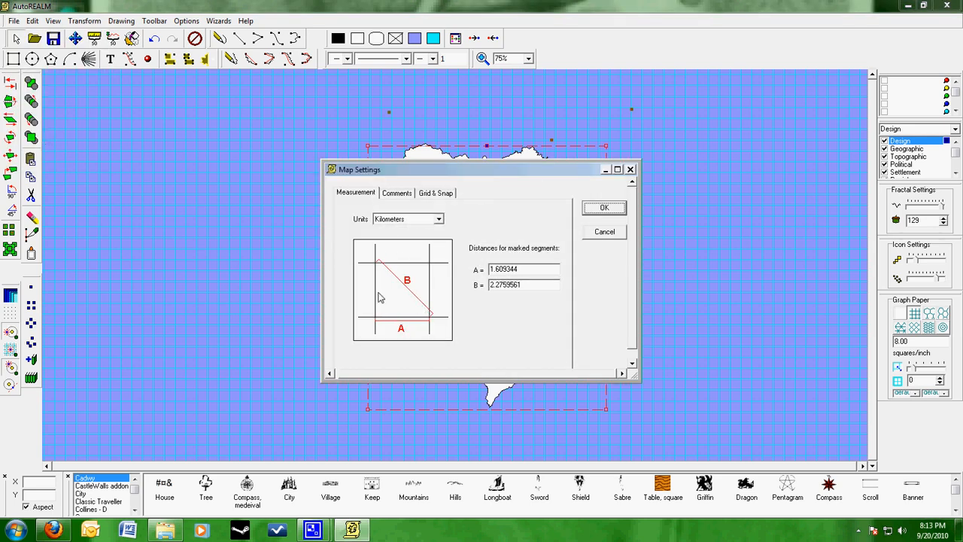
click(345, 191)
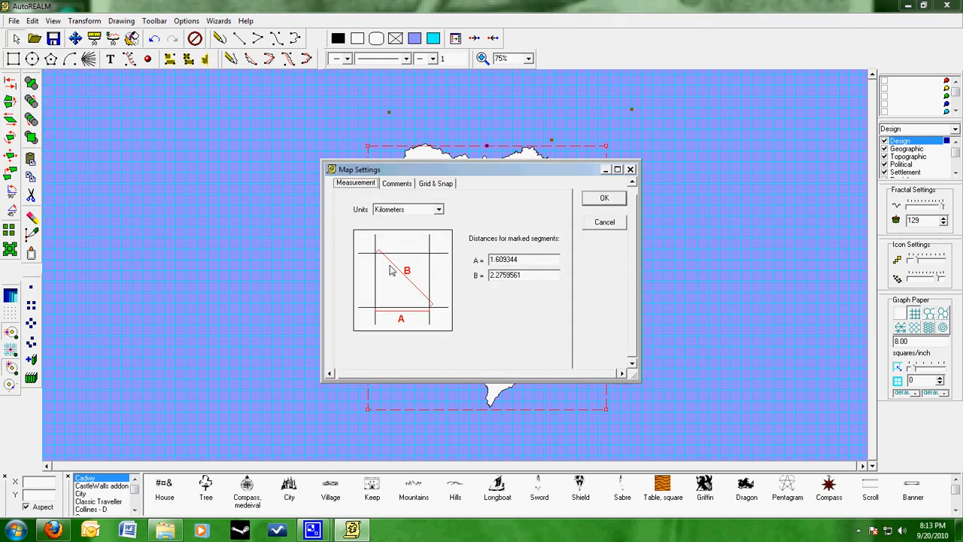
click(415, 210)
drag(441, 270, 439, 259)
click(388, 269)
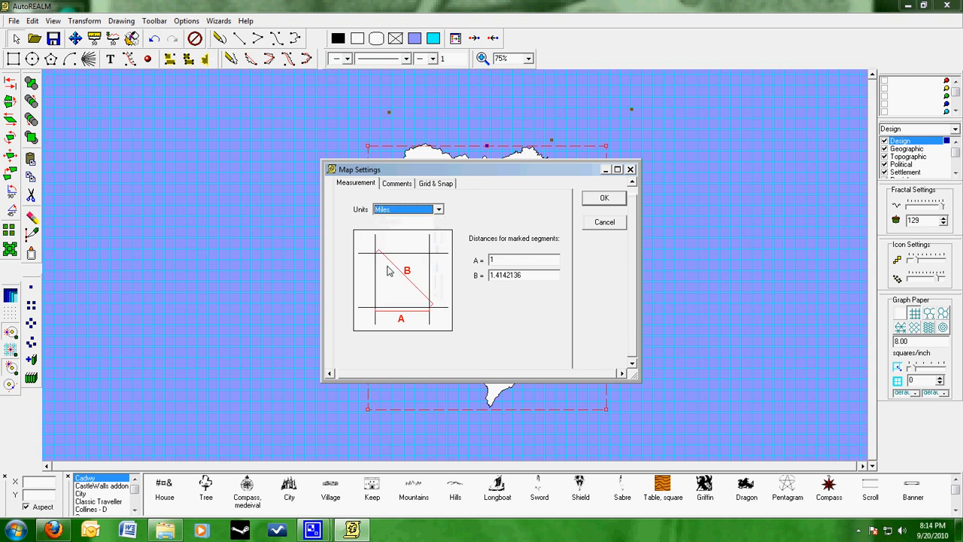
Set the distance for marked segment A to 10 miles in the Map Settings and apply it to the map.
click(528, 262)
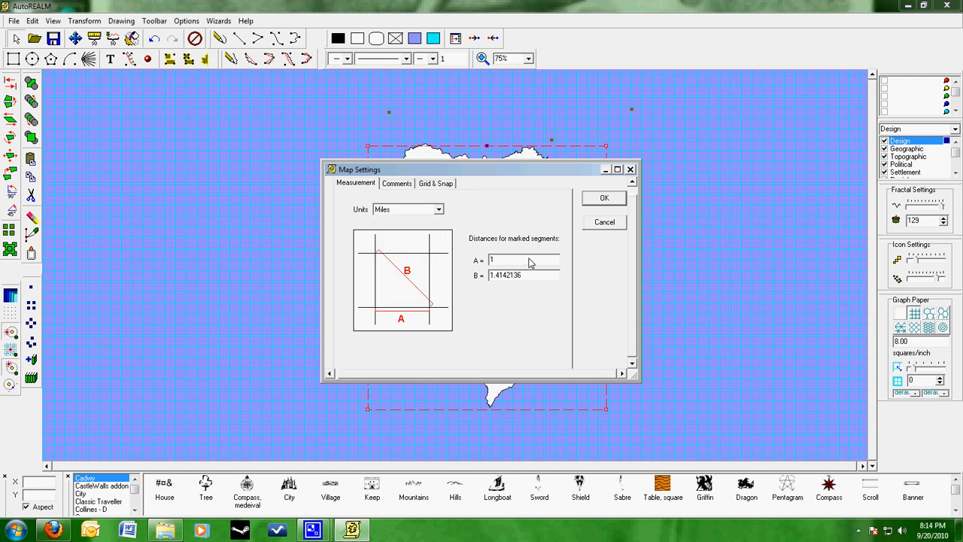
text(10)
key(Return)
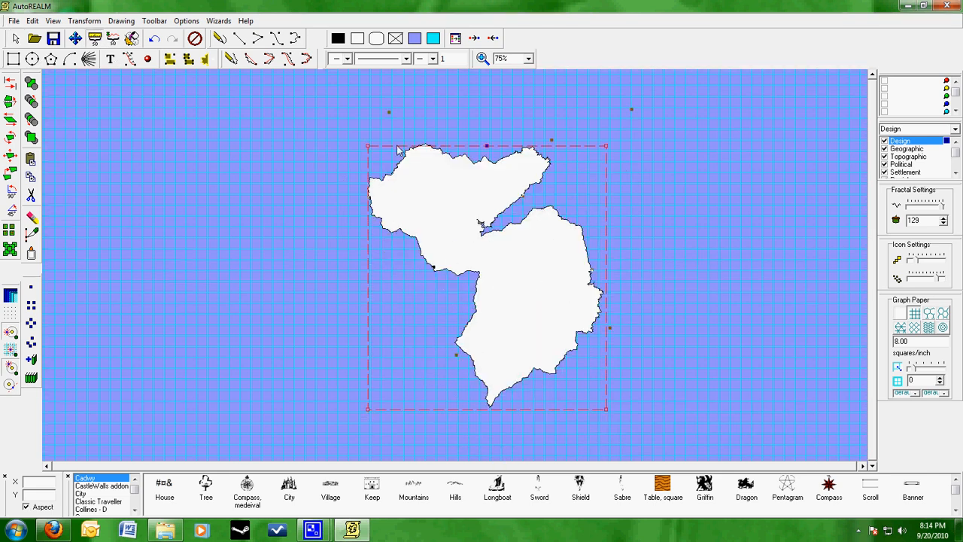
drag(400, 165, 571, 350)
click(135, 510)
click(136, 510)
click(135, 480)
click(134, 479)
Save the map as Tutorial Map in the AutoRealm folder, overwriting the existing file, and close the program.
click(52, 37)
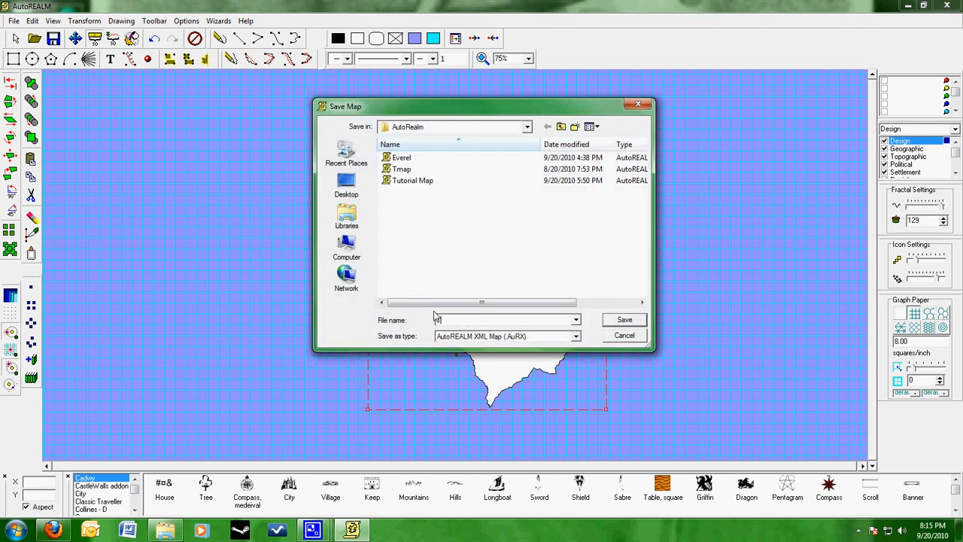
text(Tutorial Map)
click(413, 181)
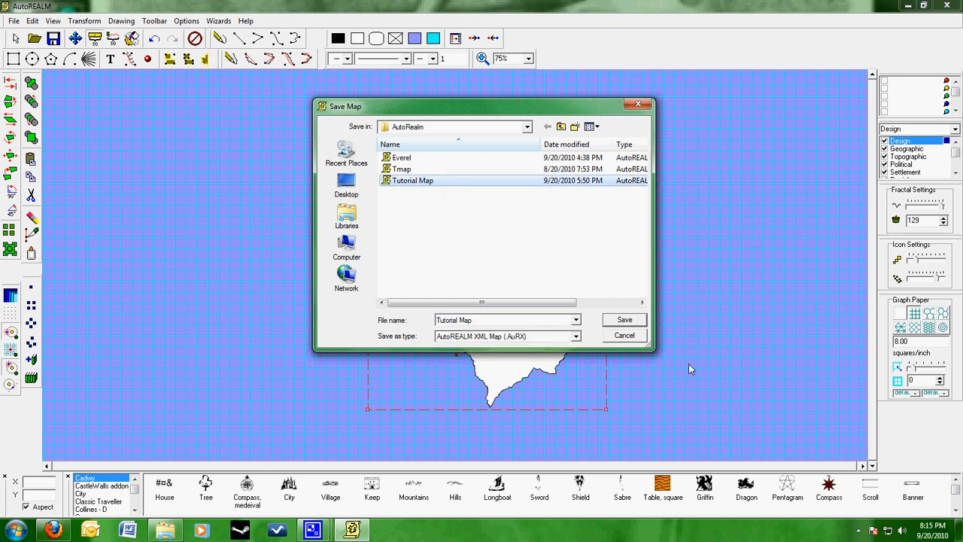
click(623, 321)
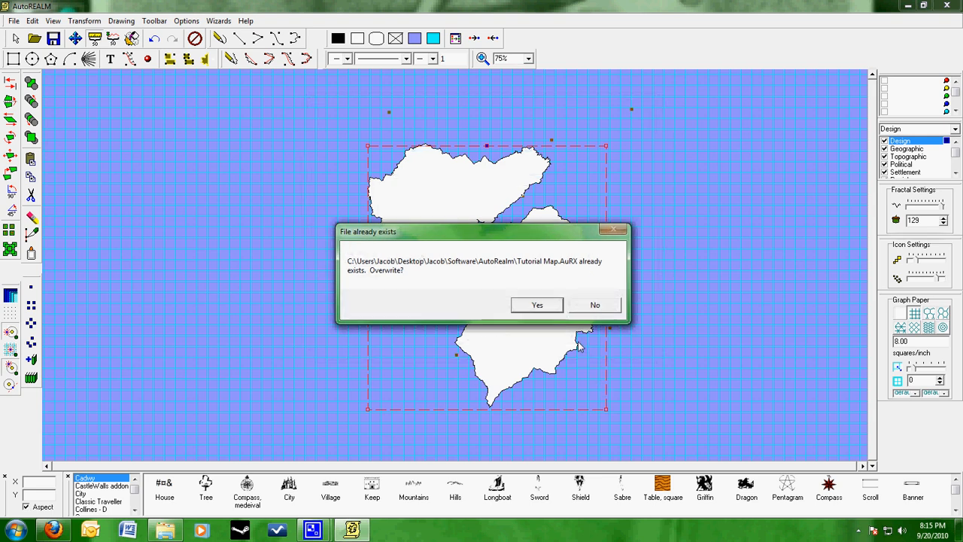
click(535, 305)
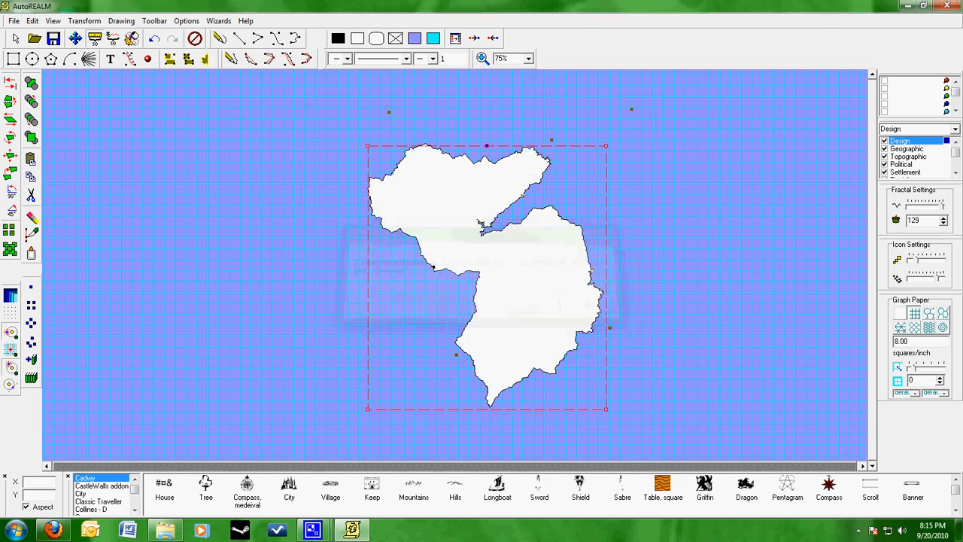
click(946, 5)
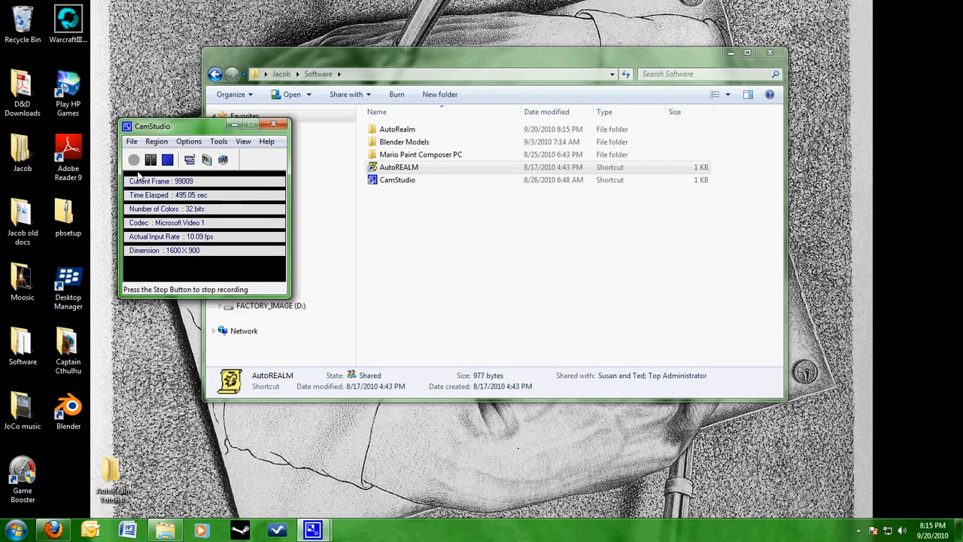